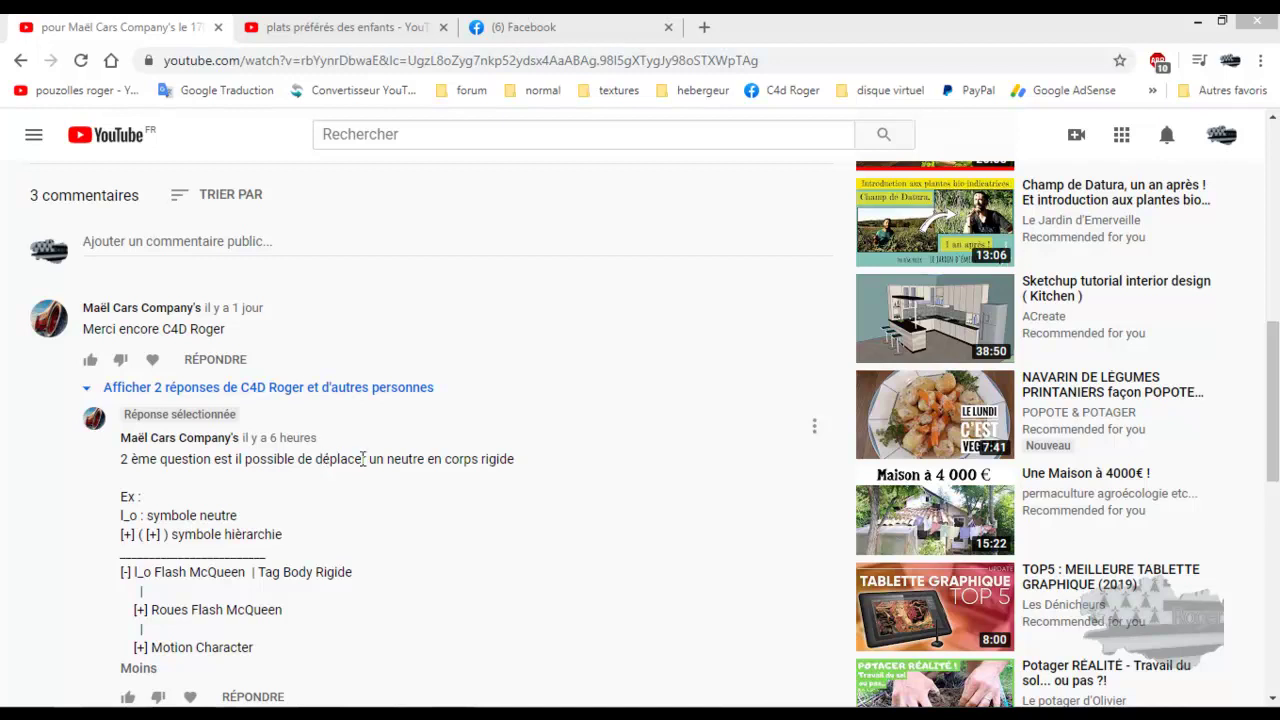
Highlight the YouTube comment 'déplacer un neutre en corps rigide' about moving a null as a rigid body
left_click_drag(514, 457, 313, 459)
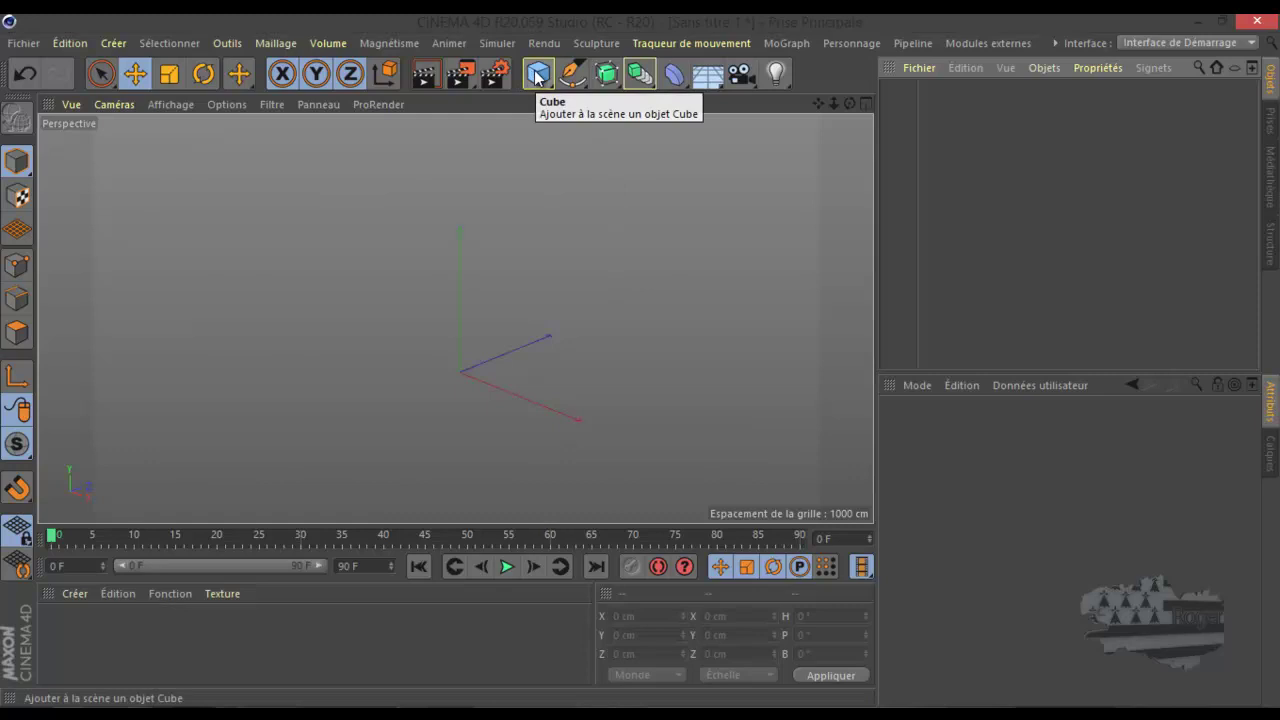
Add a cube, group it with Alt+G into nested Neutre nulls, and expand the hierarchy down to the Cube
left_click(537, 76)
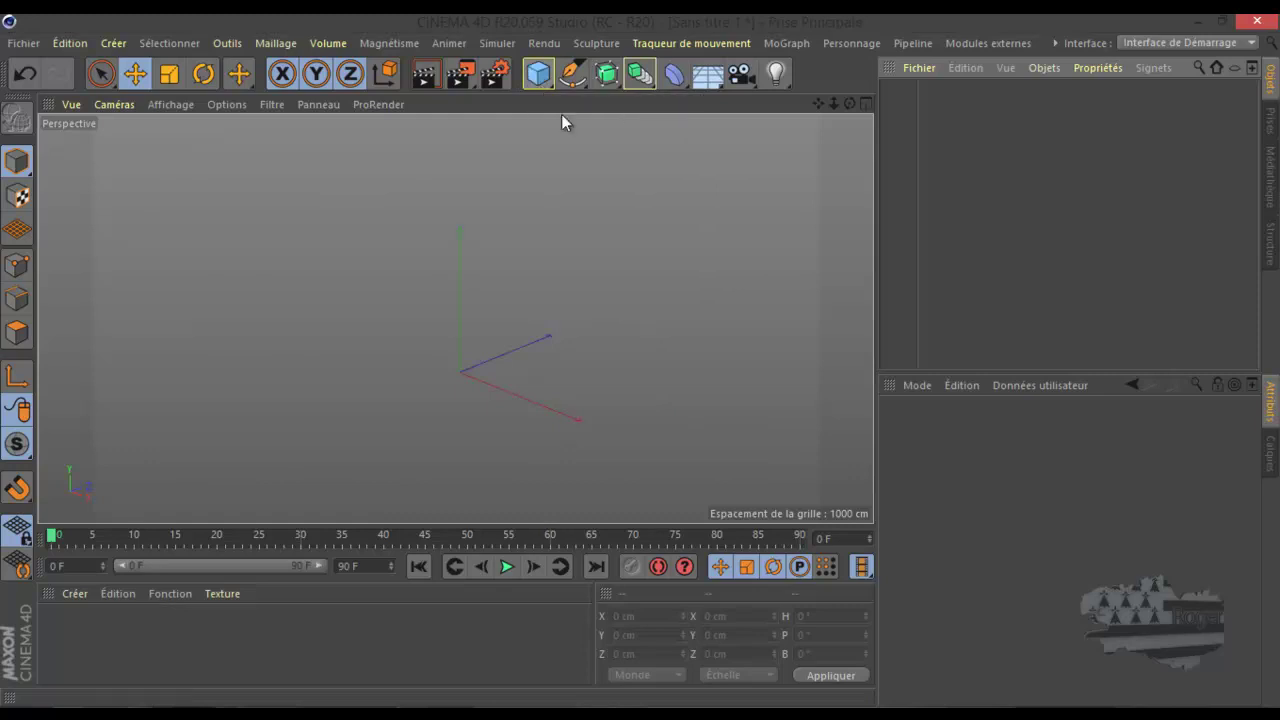
left_click(638, 260)
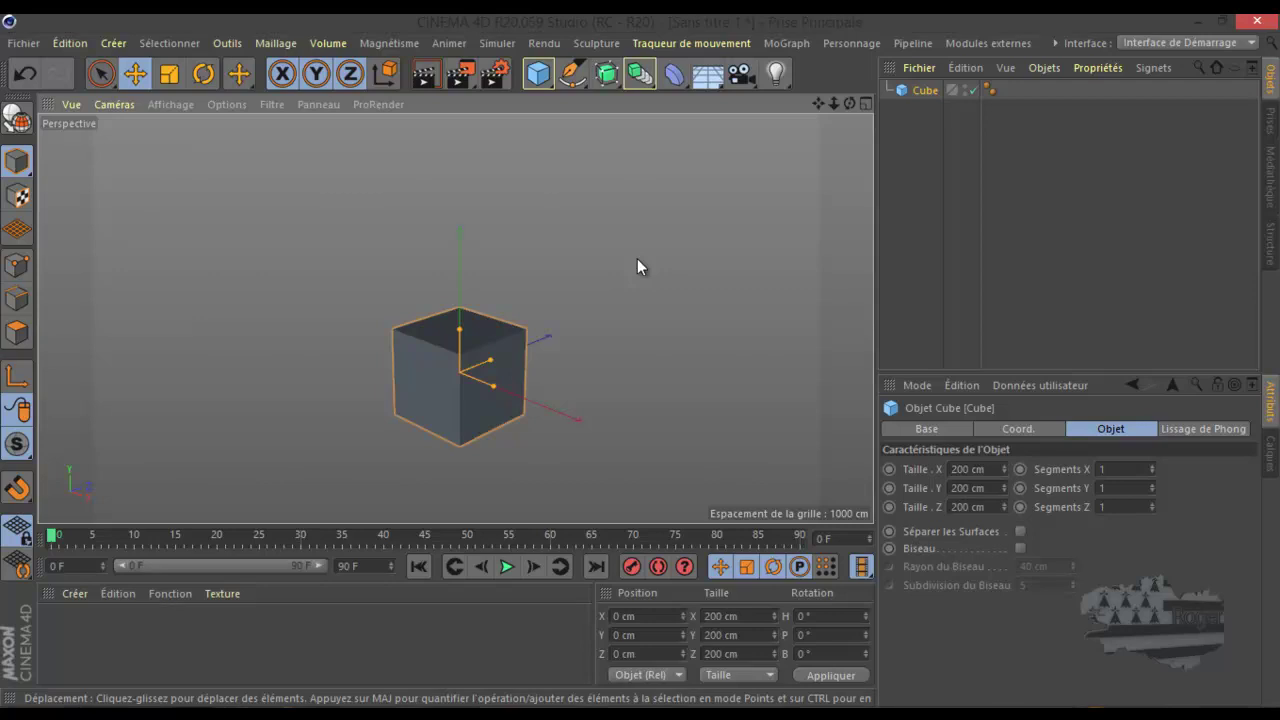
key("alt+g")
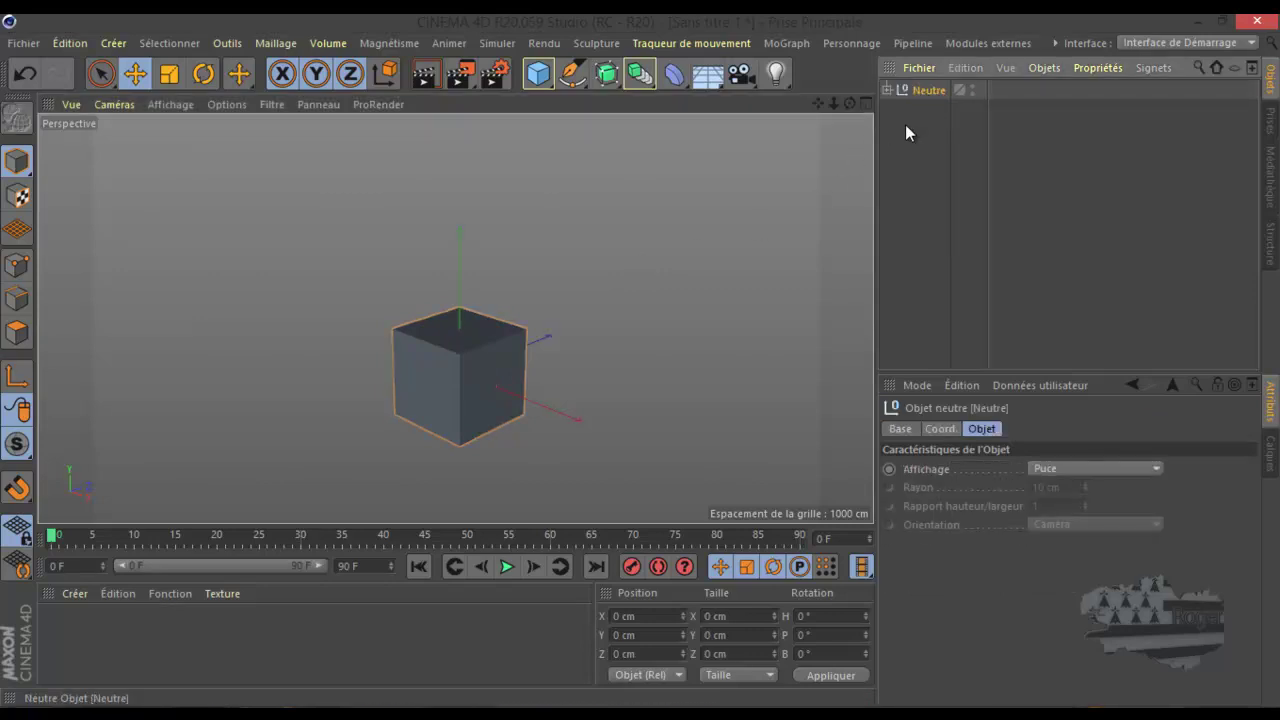
left_click(886, 90)
left_click(886, 90)
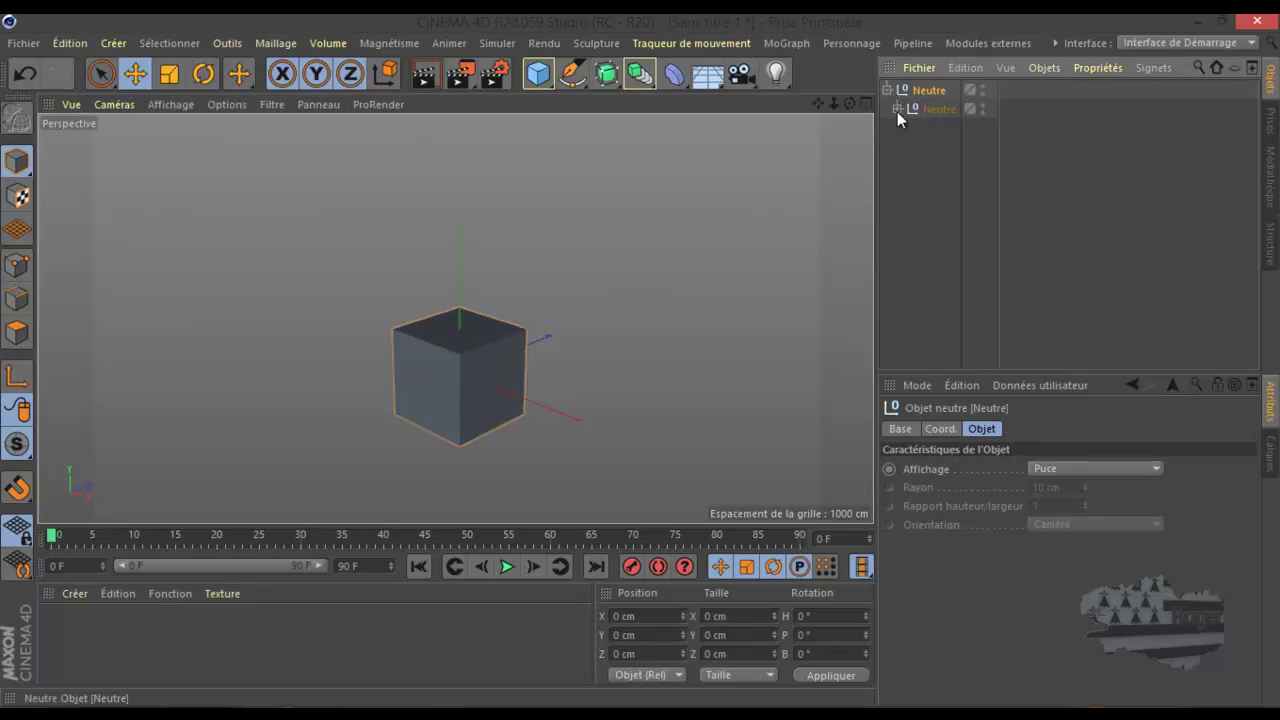
left_click(897, 108)
left_click(906, 127)
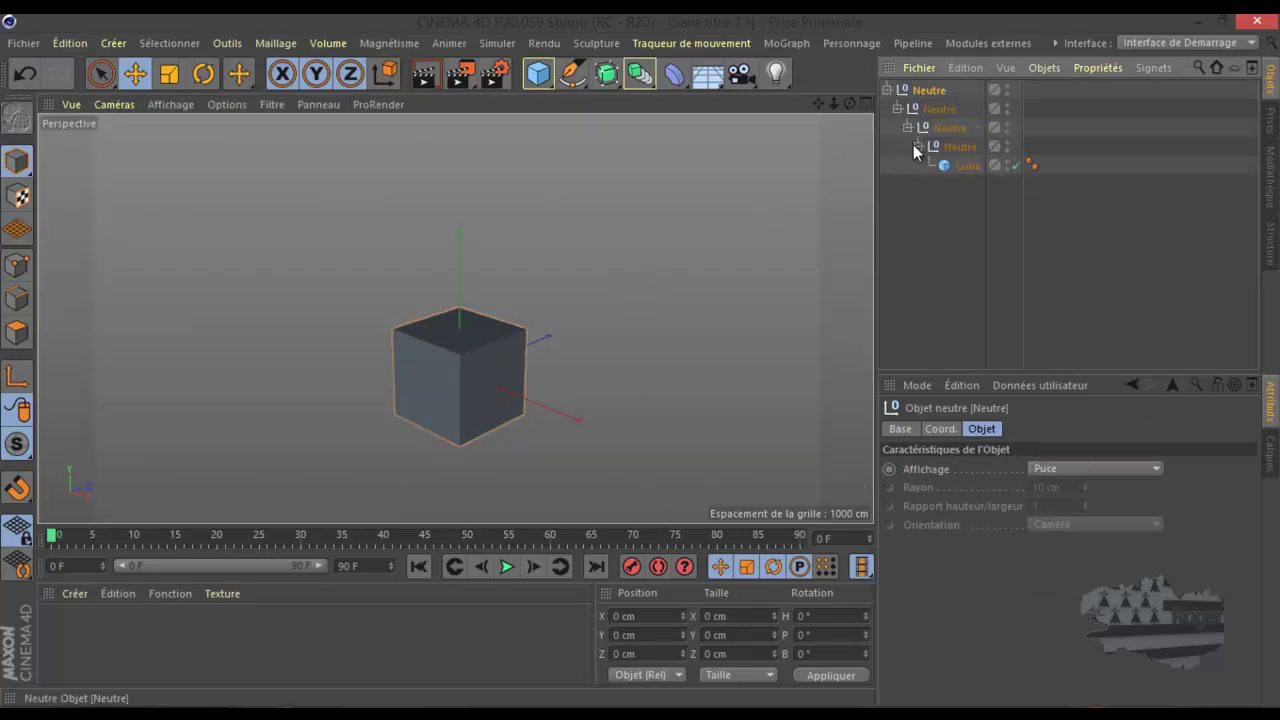
left_click(967, 165)
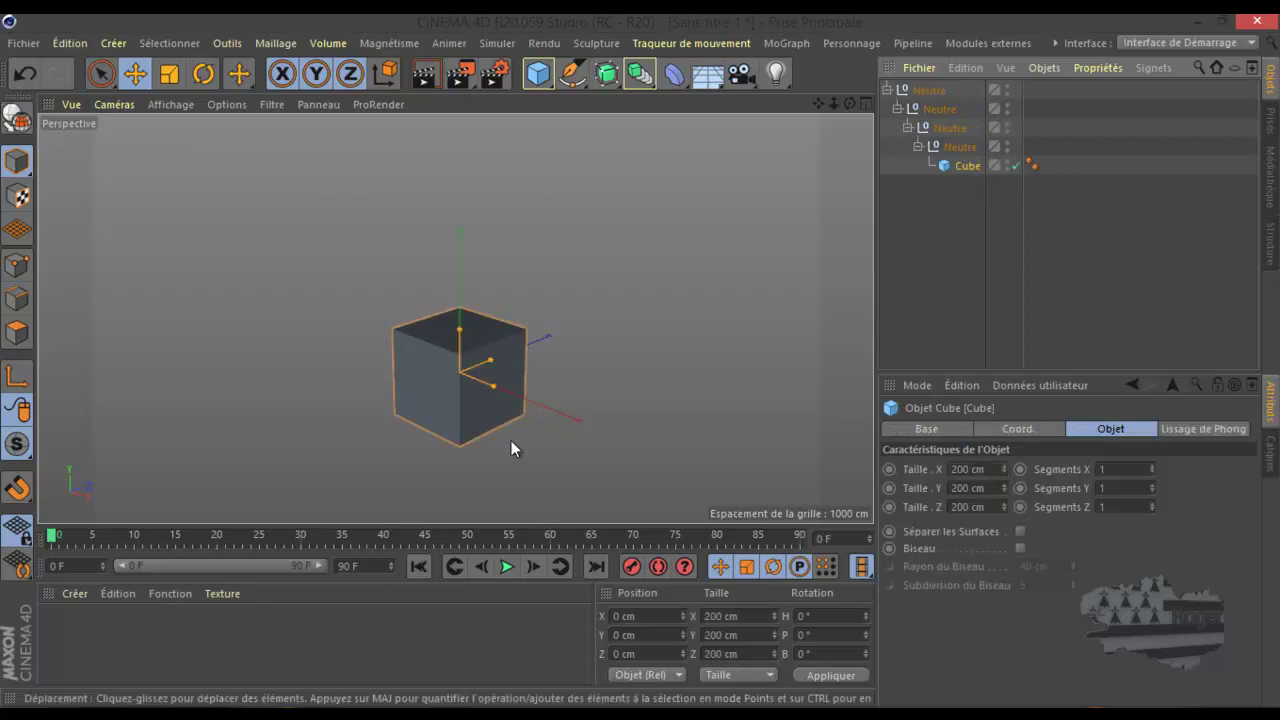
Give the Cube a Corps souple dynamics tag and slide the cube along X
right_click(953, 165)
mouse_move(1030, 167)
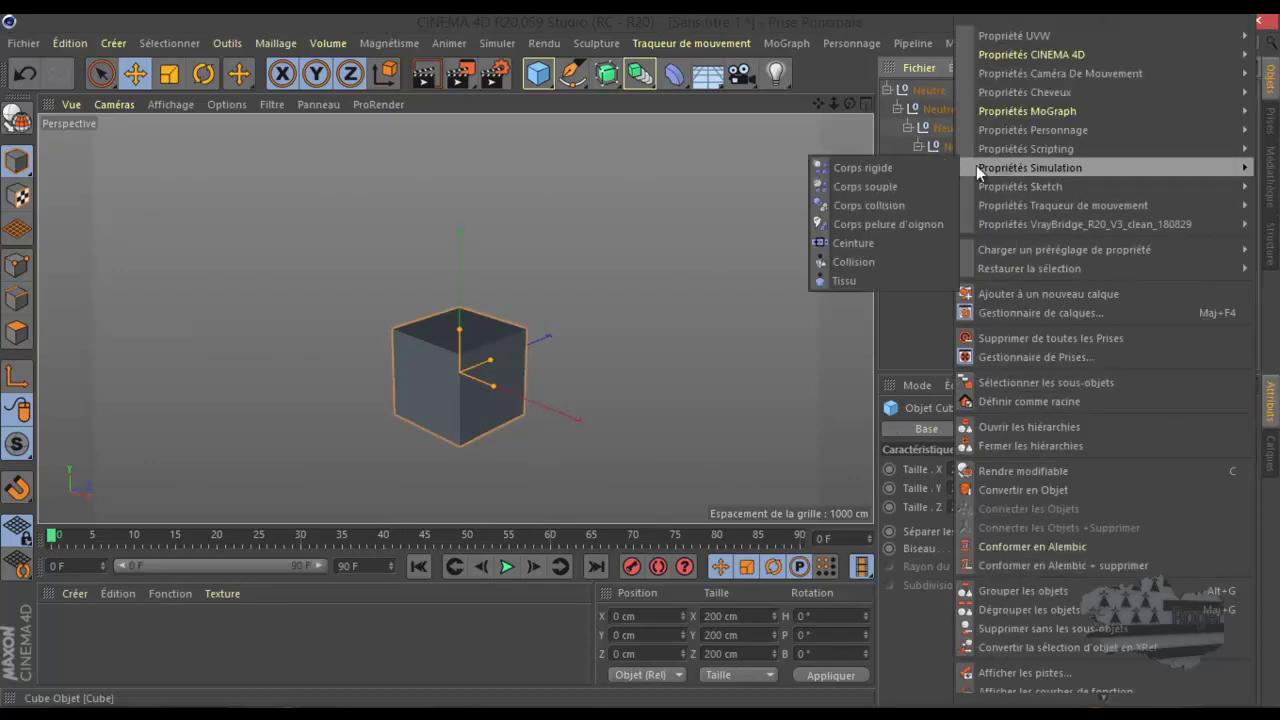
left_click(877, 188)
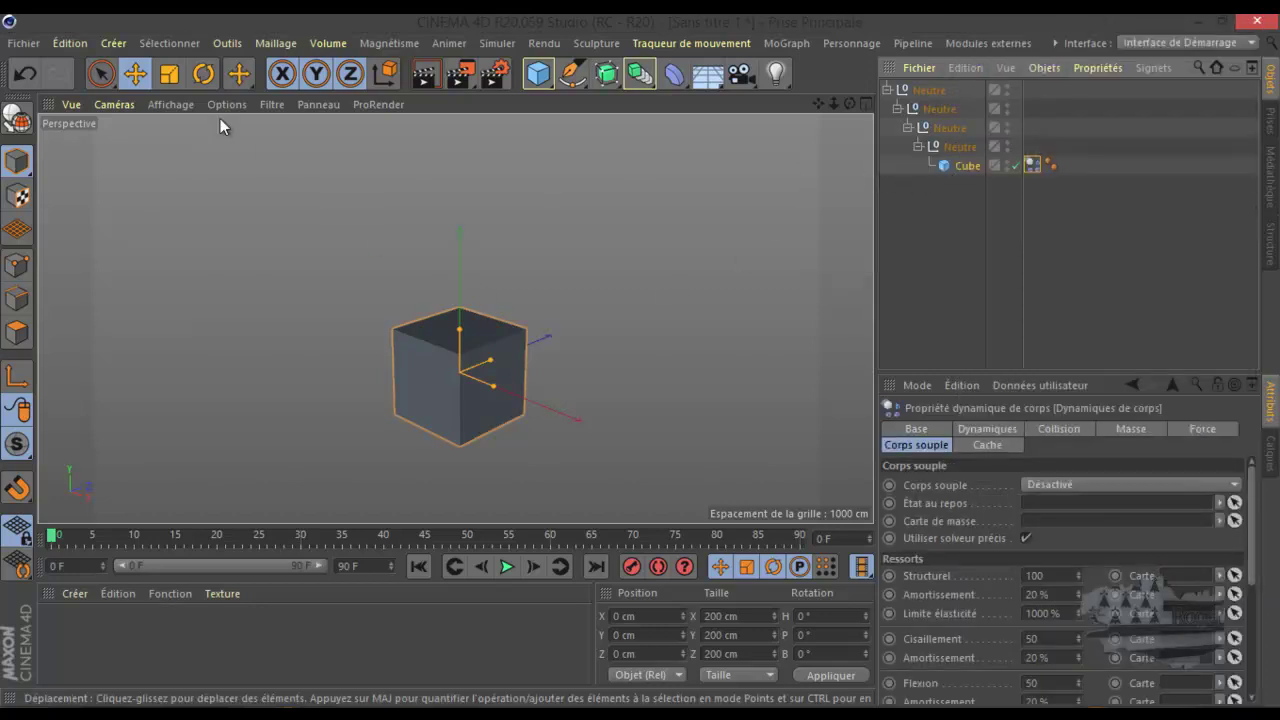
left_click(966, 166)
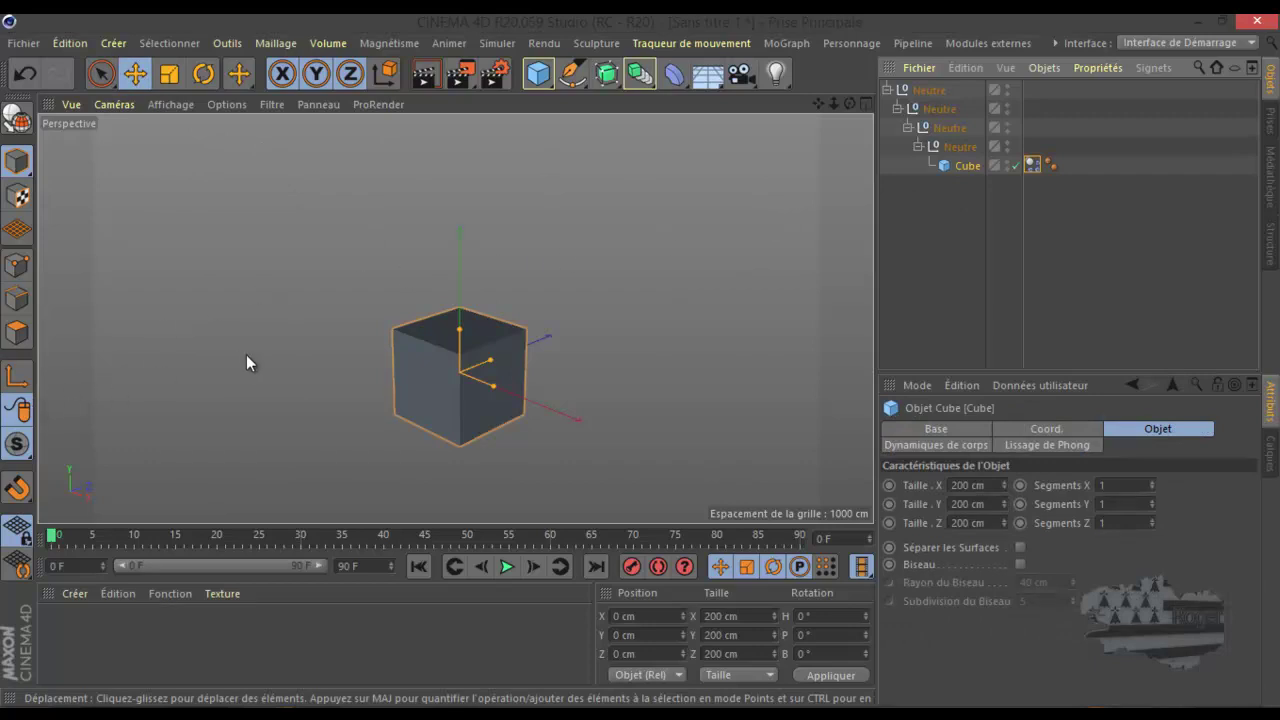
mouse_move(545, 408)
left_mouse_down()
mouse_move(456, 373)
mouse_move(533, 402)
left_mouse_up()
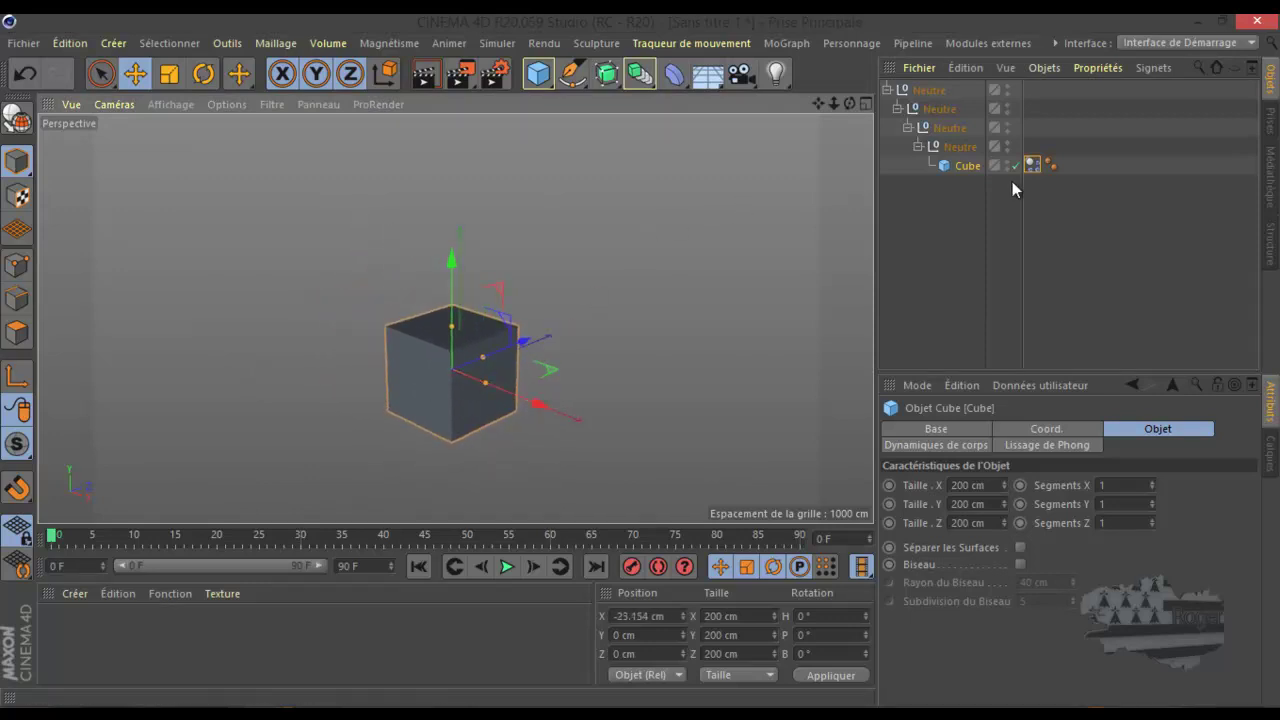
Move the dynamics tag onto the top Neutre, test-move the cube, then delete that tag
left_click_drag(1027, 89, 1032, 89)
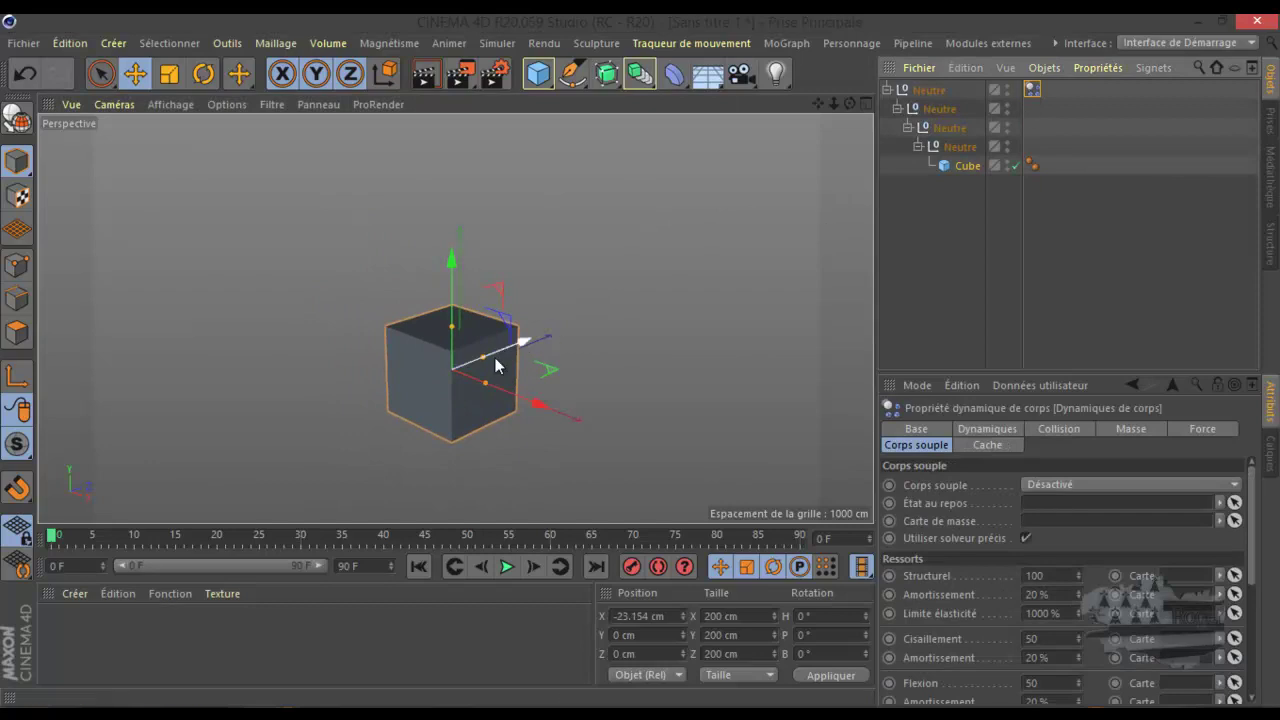
mouse_move(535, 405)
left_mouse_down()
mouse_move(401, 356)
mouse_move(566, 420)
mouse_move(541, 424)
left_mouse_up()
key("ctrl+z")
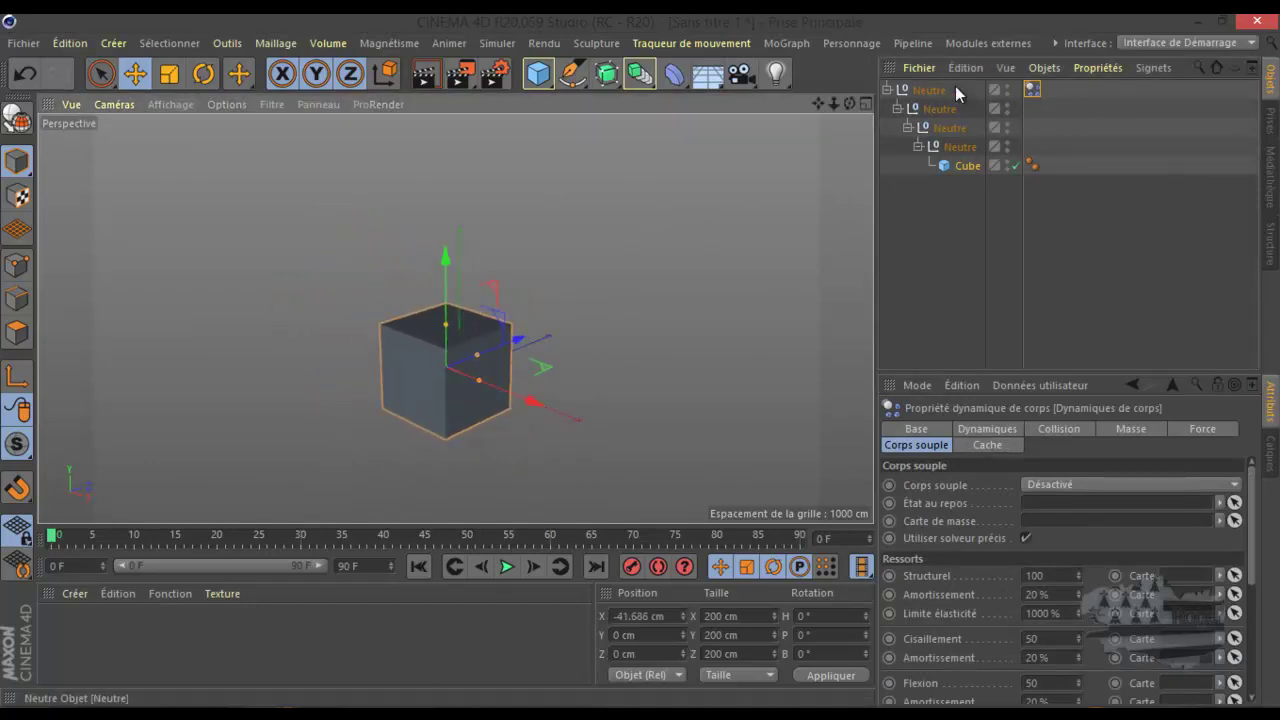
left_click(929, 90)
mouse_move(548, 408)
left_mouse_down()
mouse_move(457, 379)
mouse_move(551, 408)
left_mouse_up()
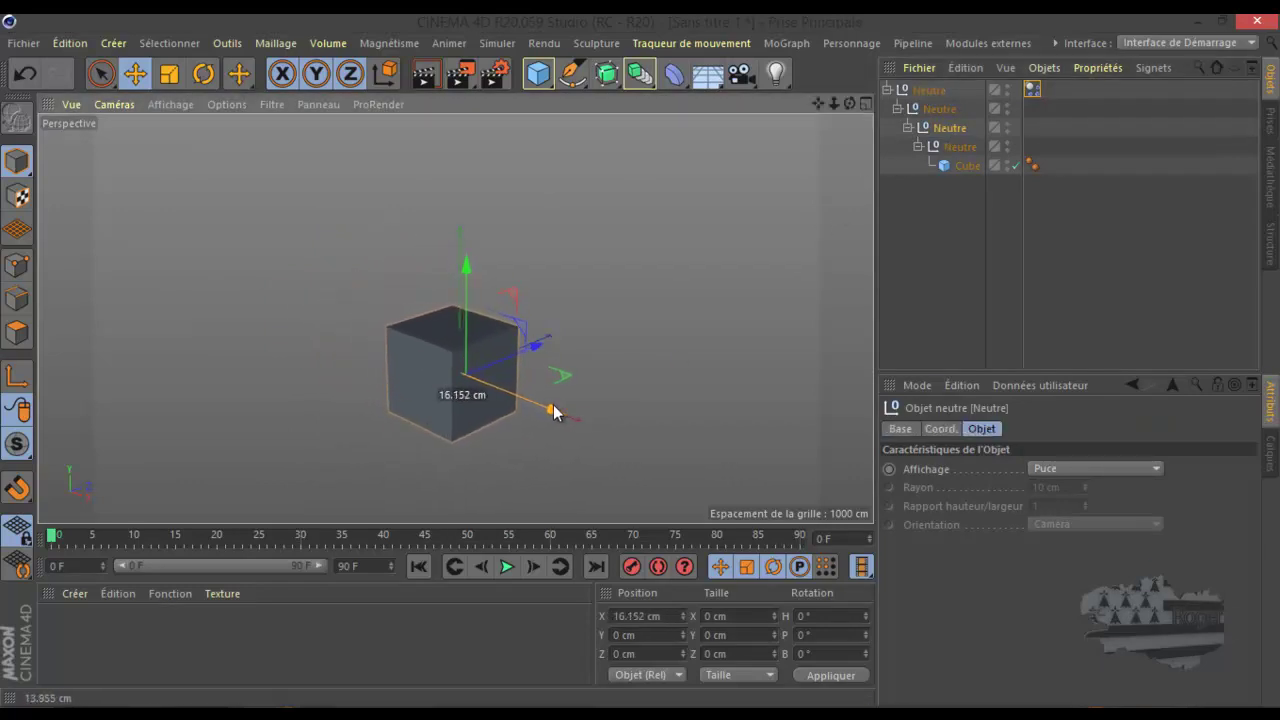
left_click(1032, 90)
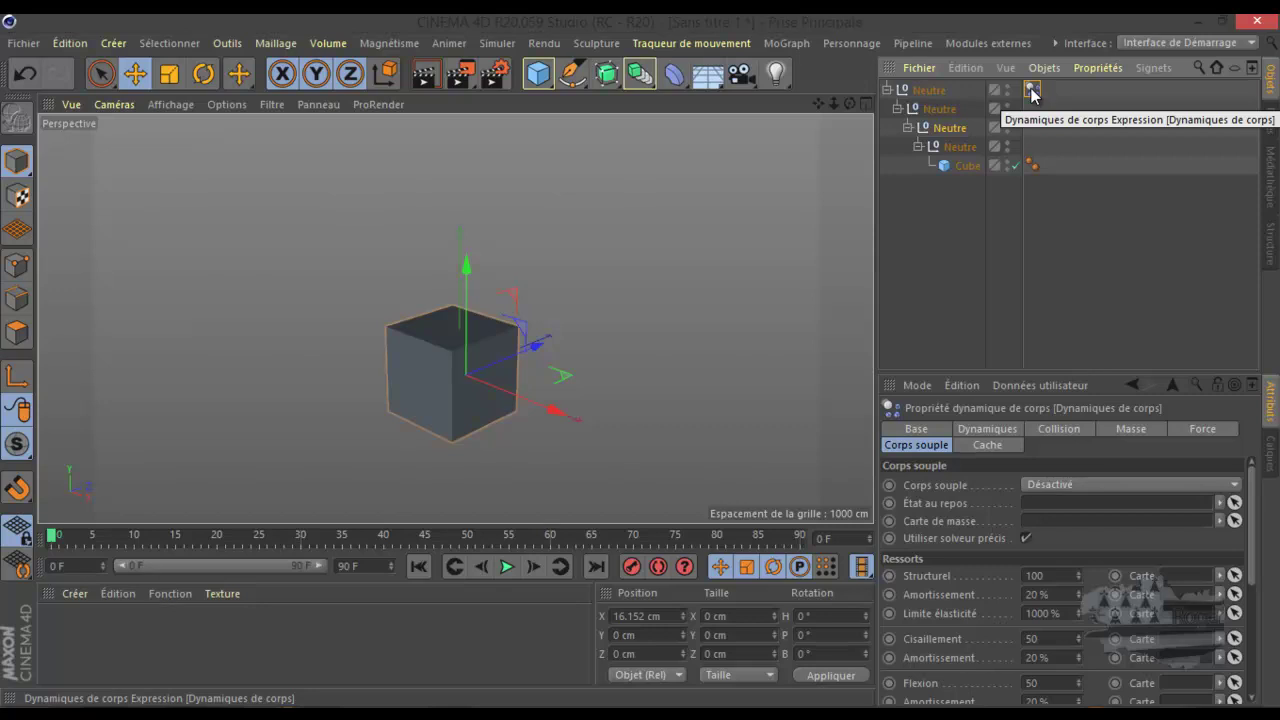
key("Delete")
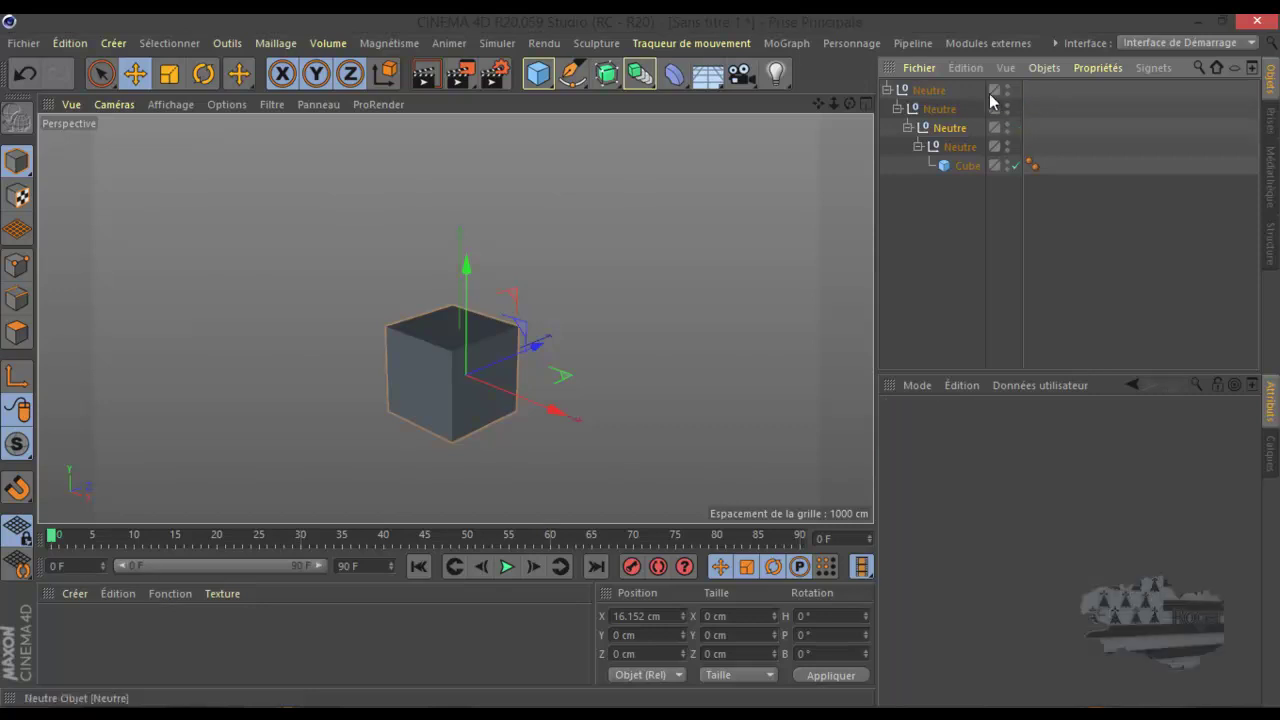
Add a rigid body tag to the top Neutre null, preview the fall, and rewind to frame 0
right_click(947, 90)
mouse_move(1024, 168)
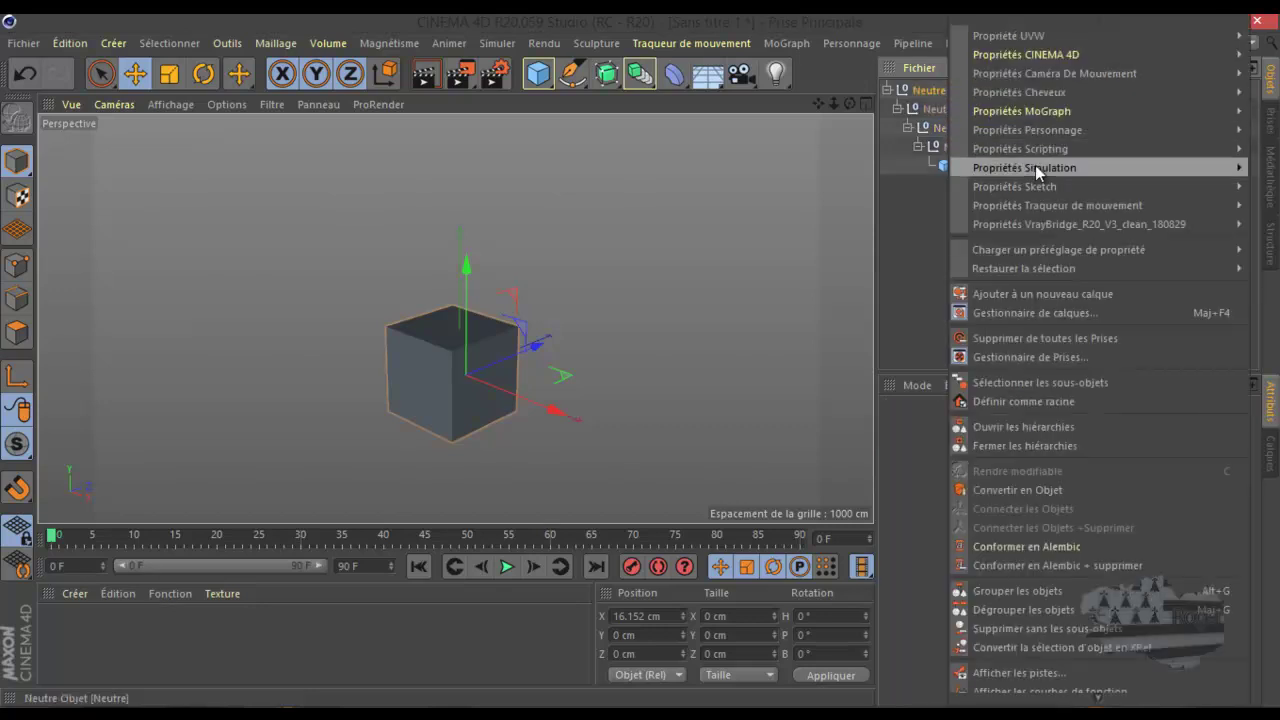
left_click(875, 170)
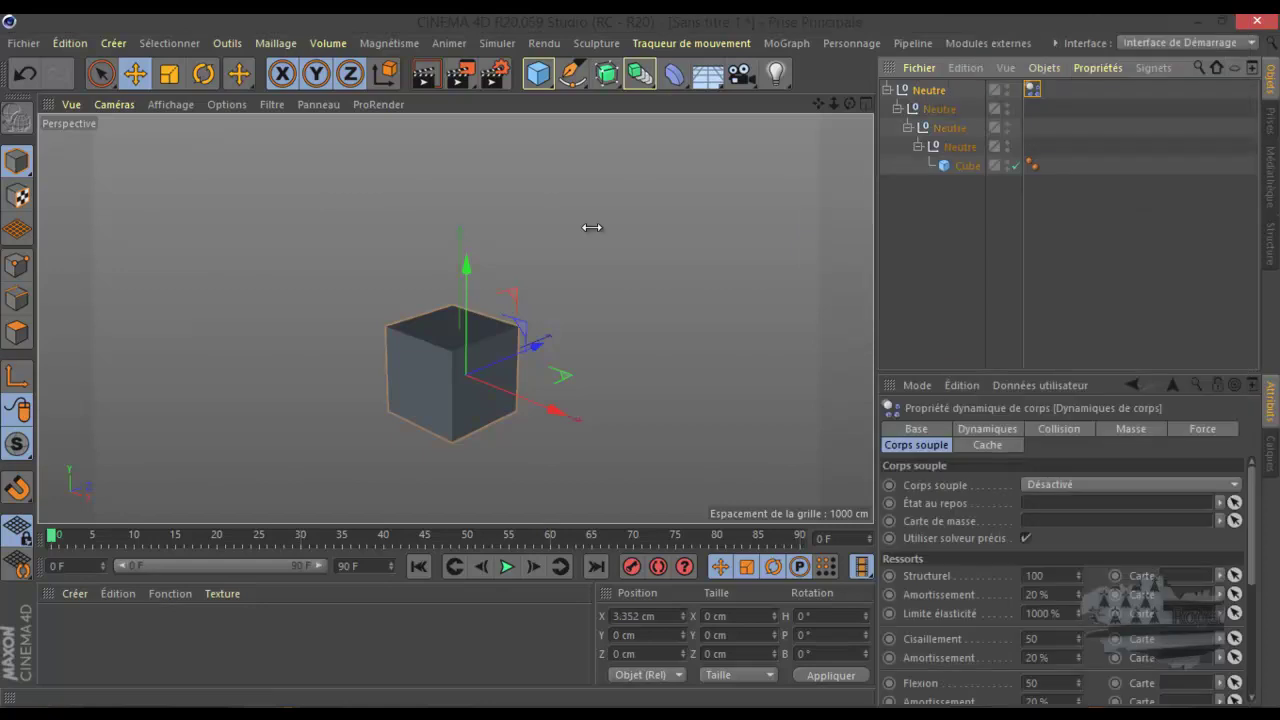
left_click(506, 568)
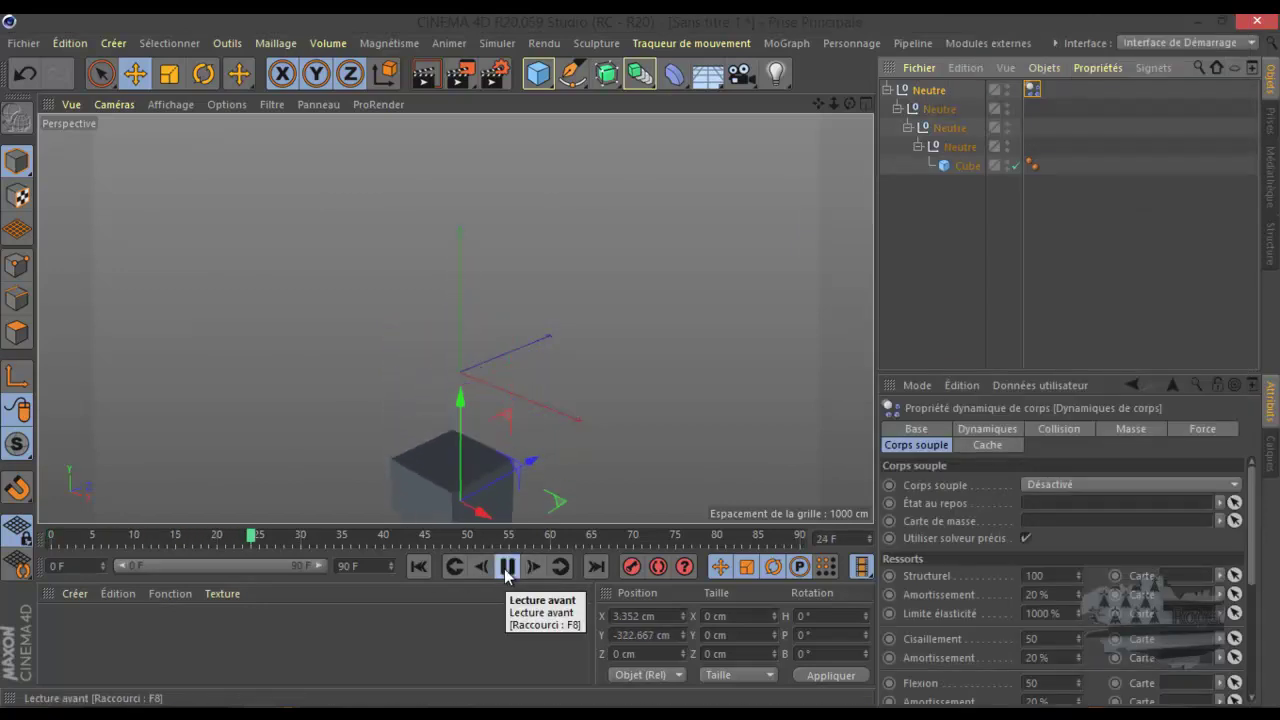
left_click(506, 568)
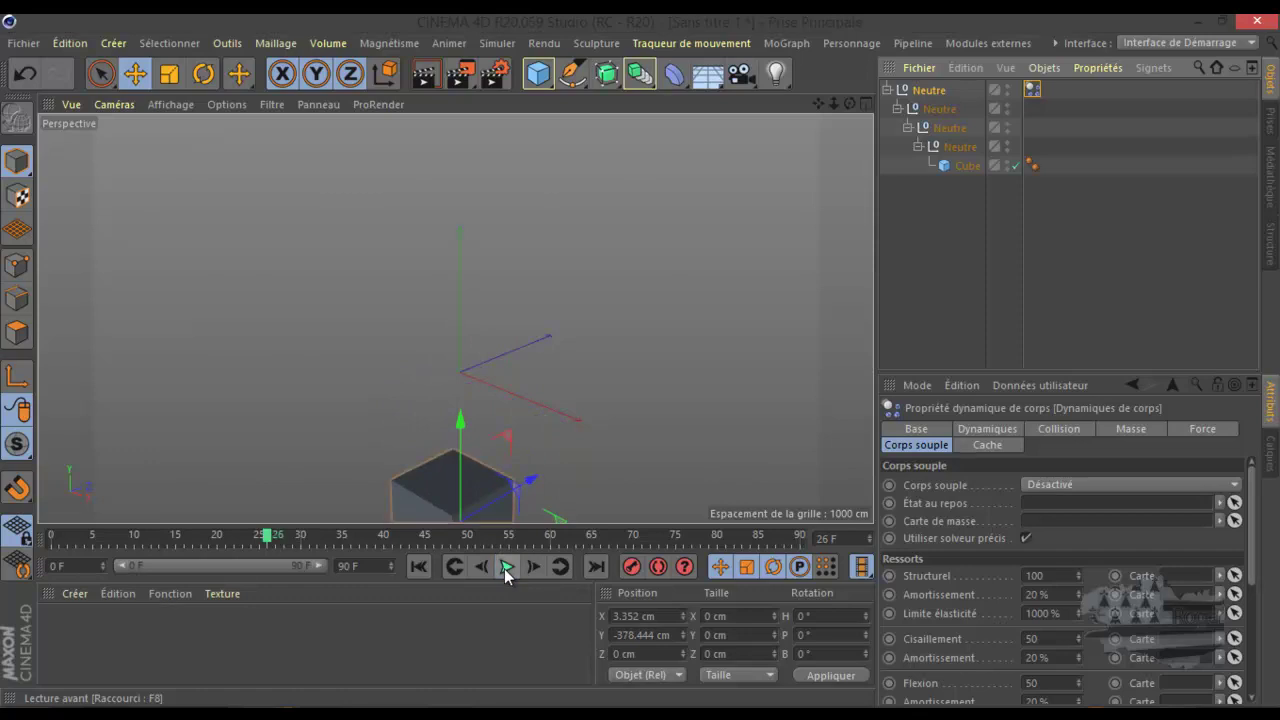
left_click(419, 567)
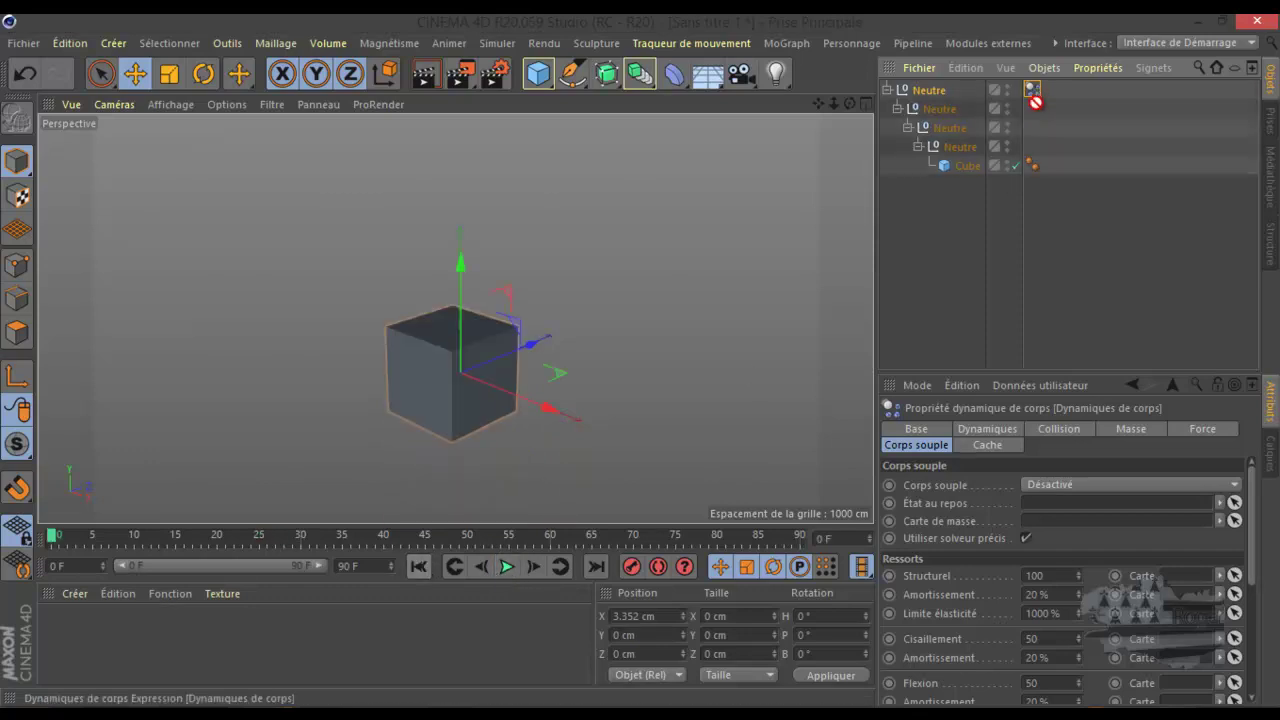
Move the dynamics tag onto the third null, preview the simulation, and rewind
left_click_drag(1038, 126, 1036, 127)
left_click(506, 568)
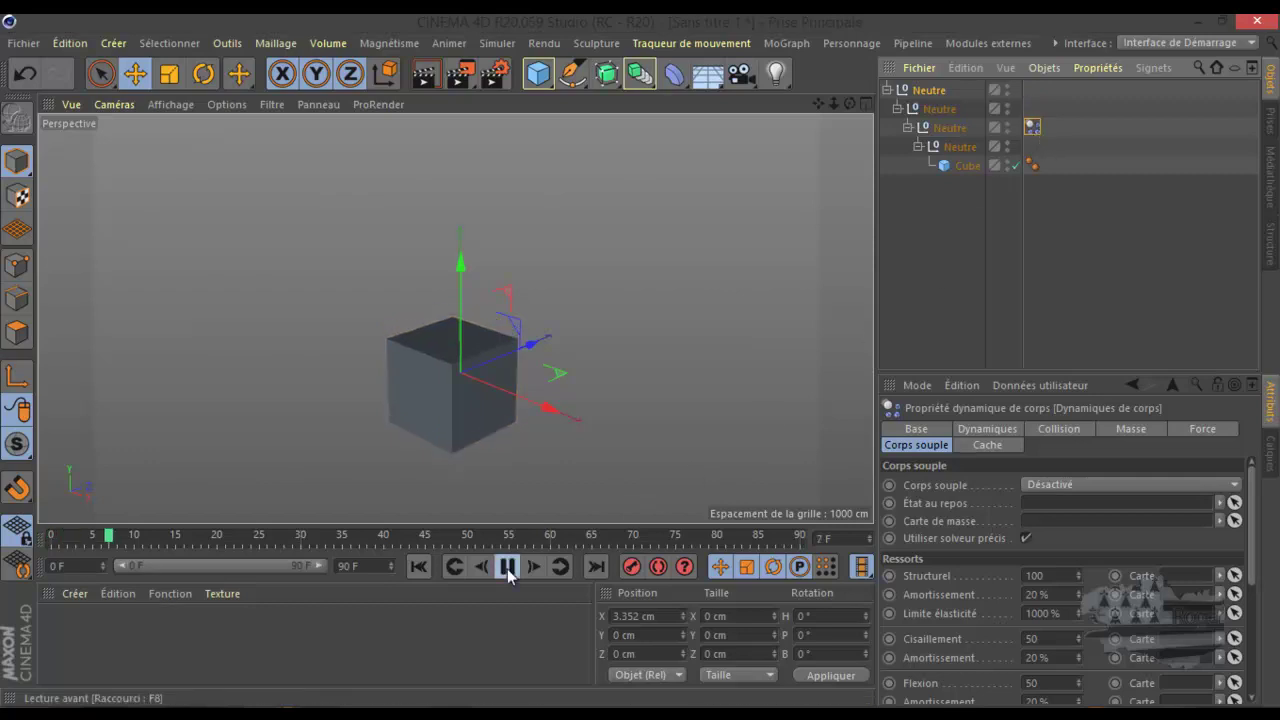
left_click(507, 569)
left_click(419, 567)
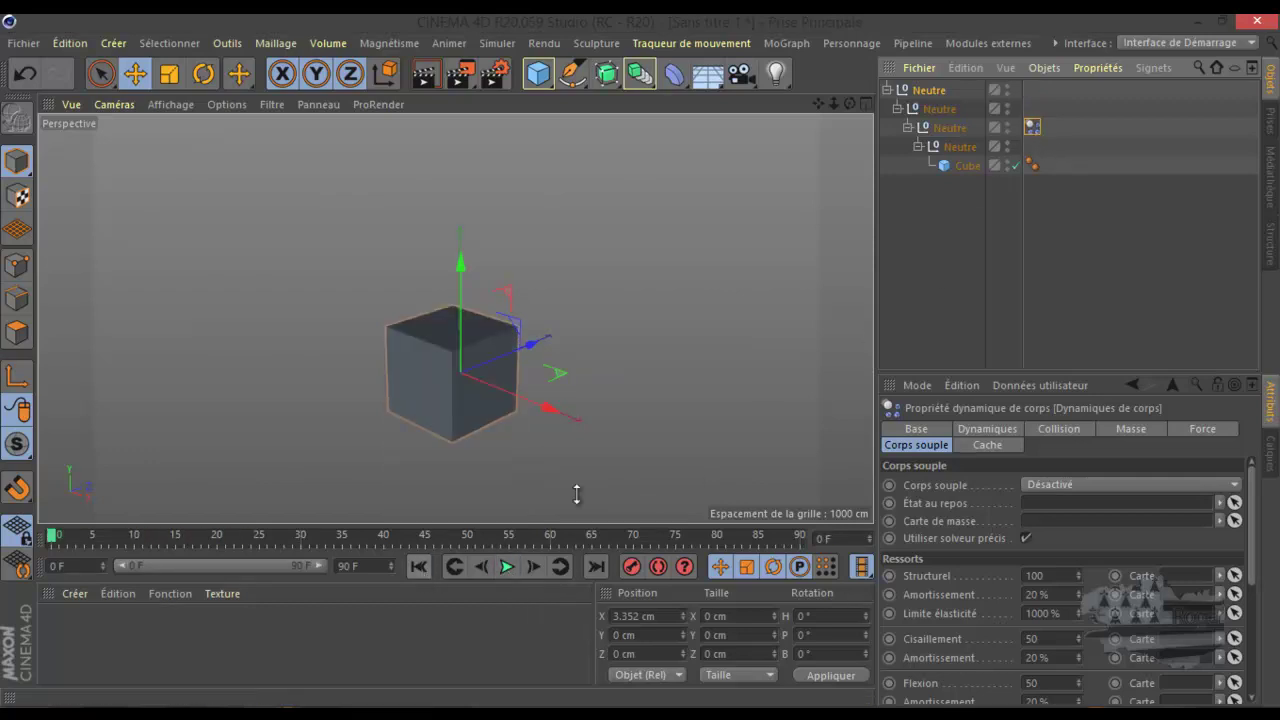
Give the outermost Neutre null a rigid body dynamics tag
left_click(1035, 125)
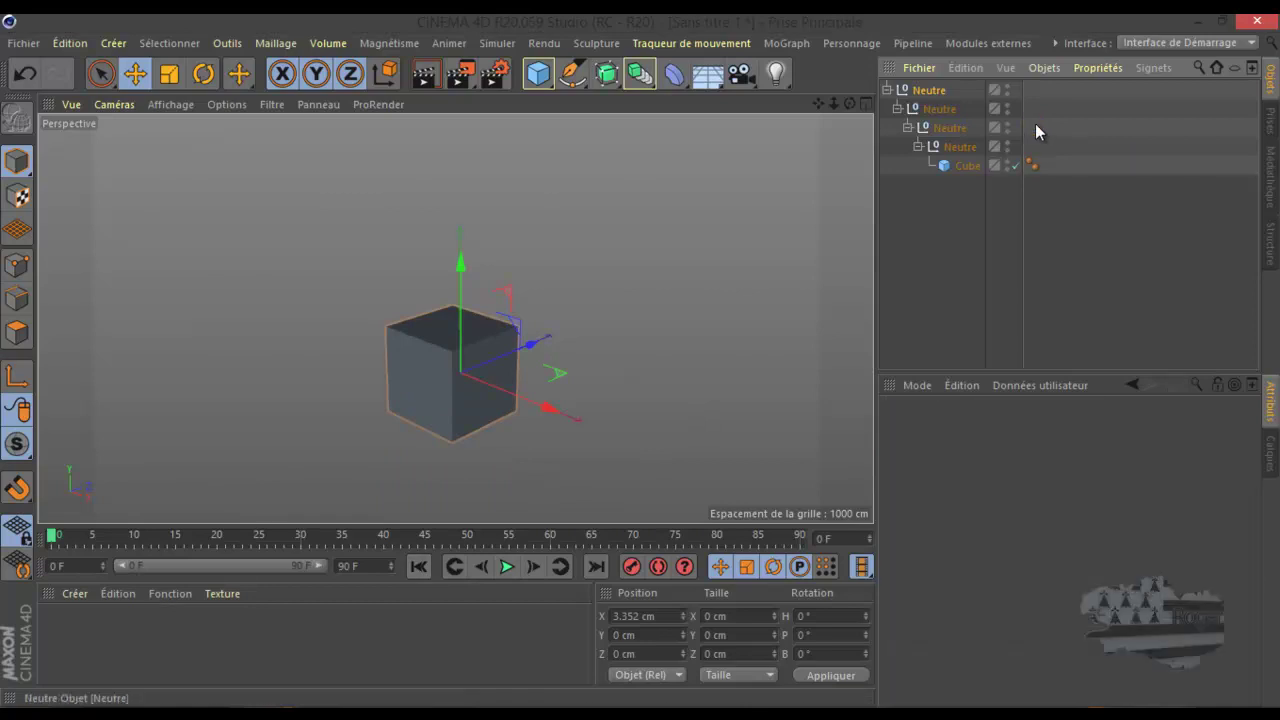
right_click(948, 87)
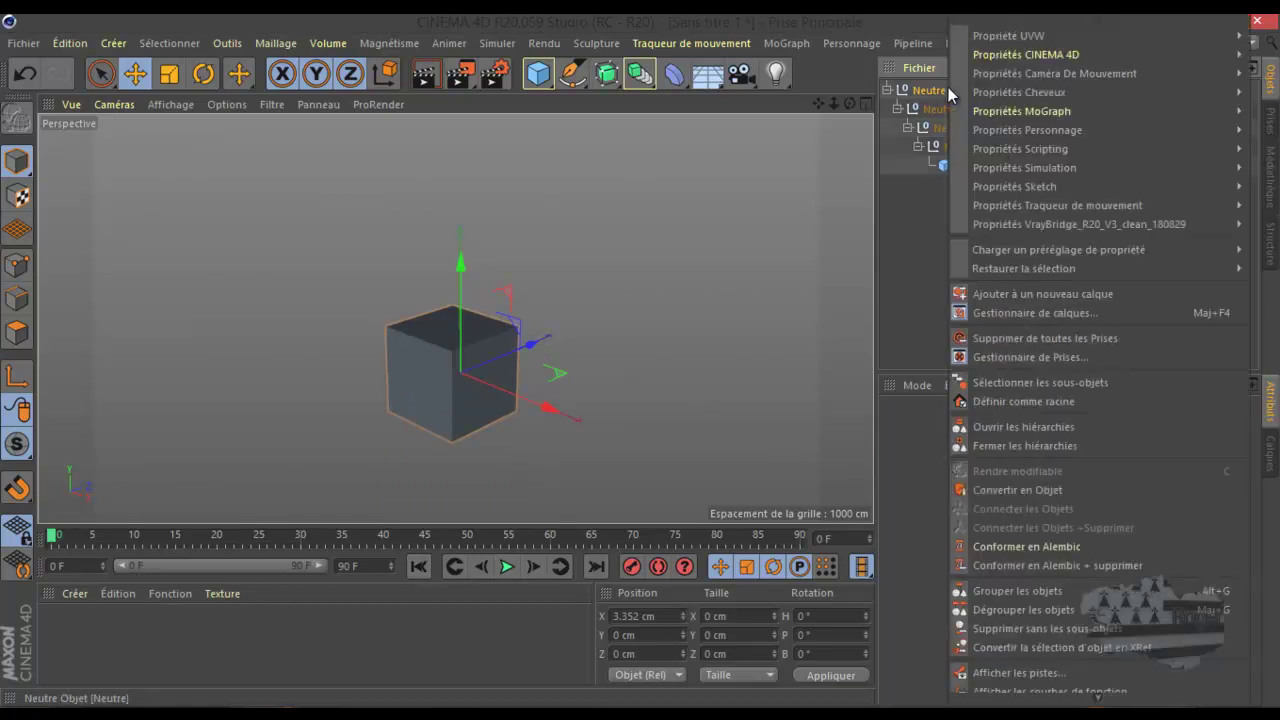
mouse_move(1024, 168)
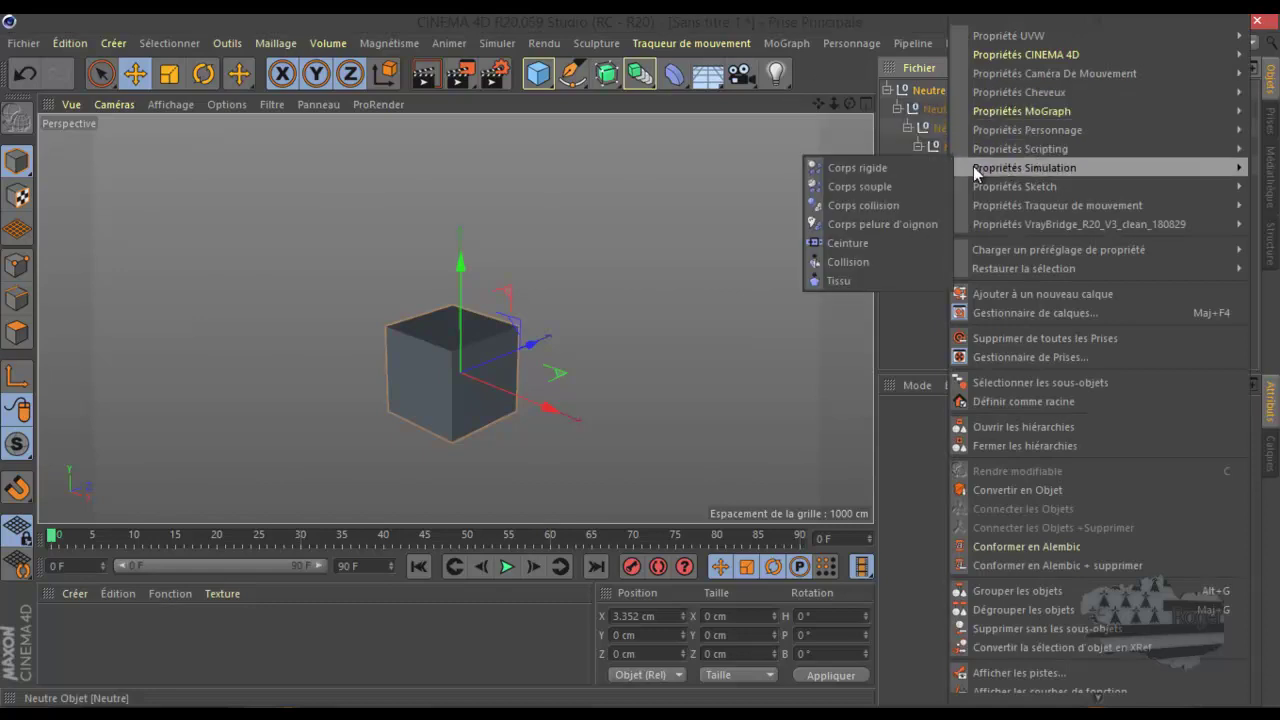
left_click(877, 204)
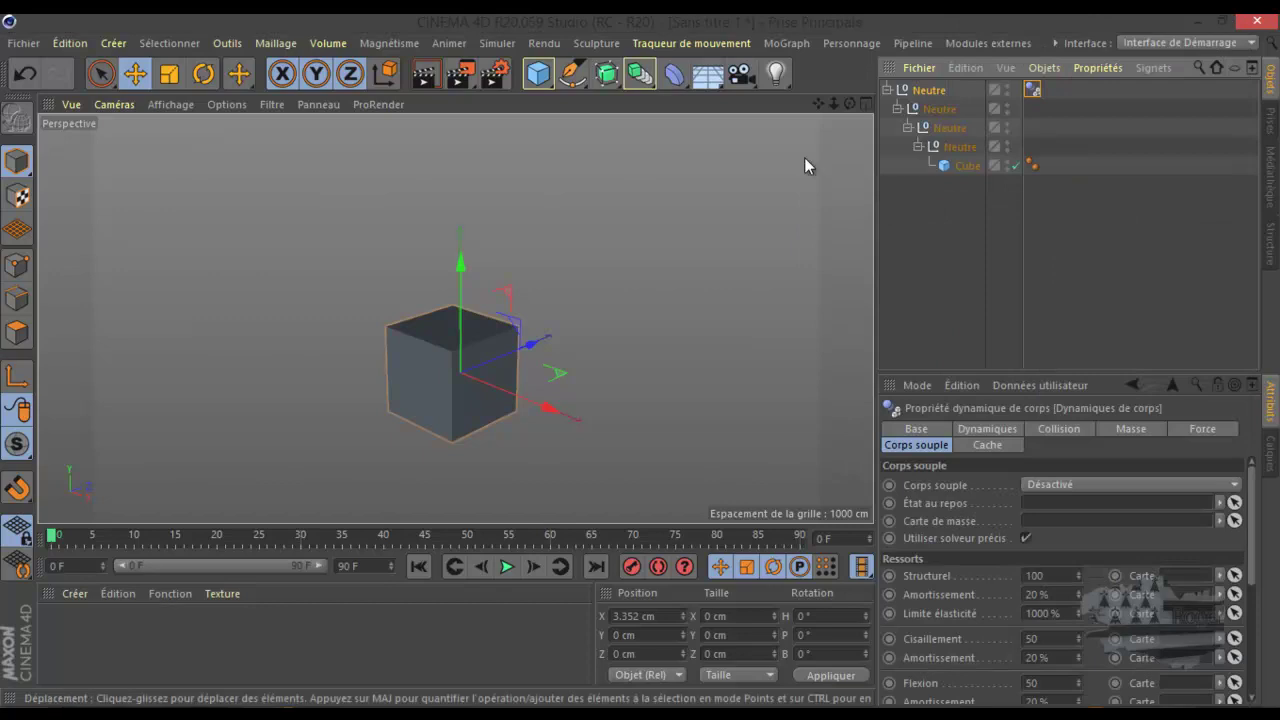
Add a sphere above the cube with a rigid body tag, preview the simulation, and rewind
left_click(538, 73)
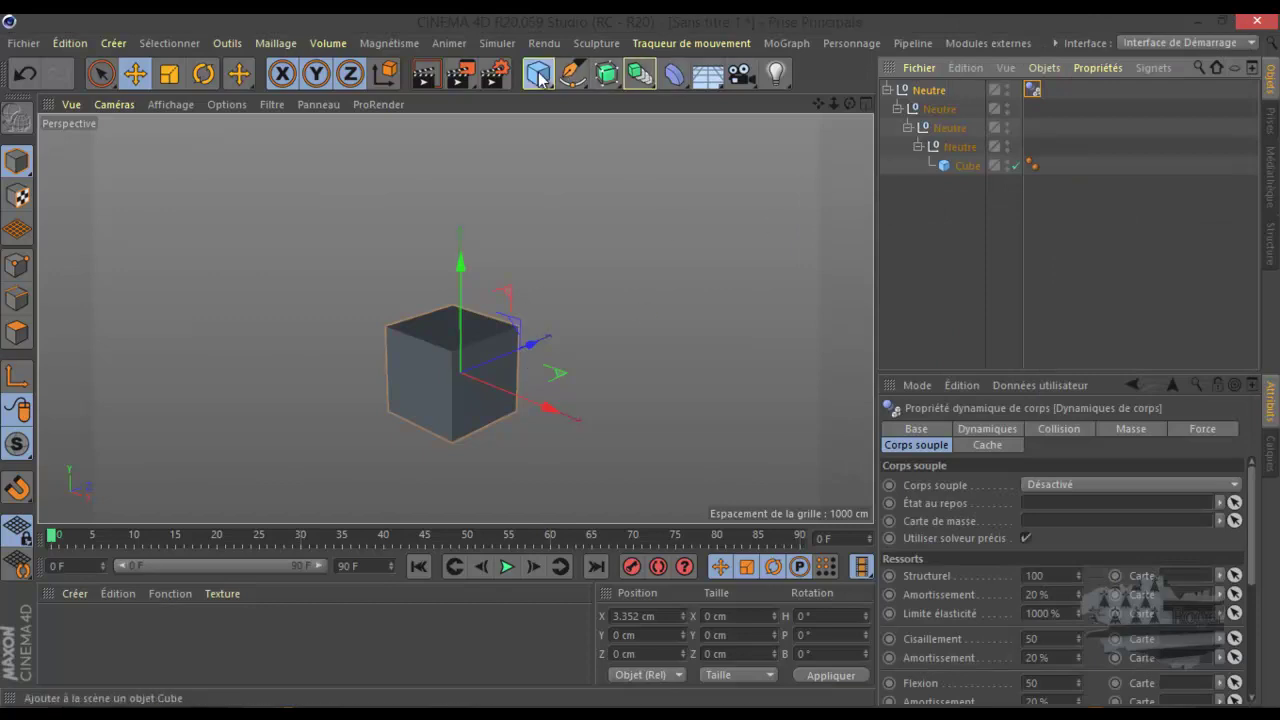
left_click(1025, 134)
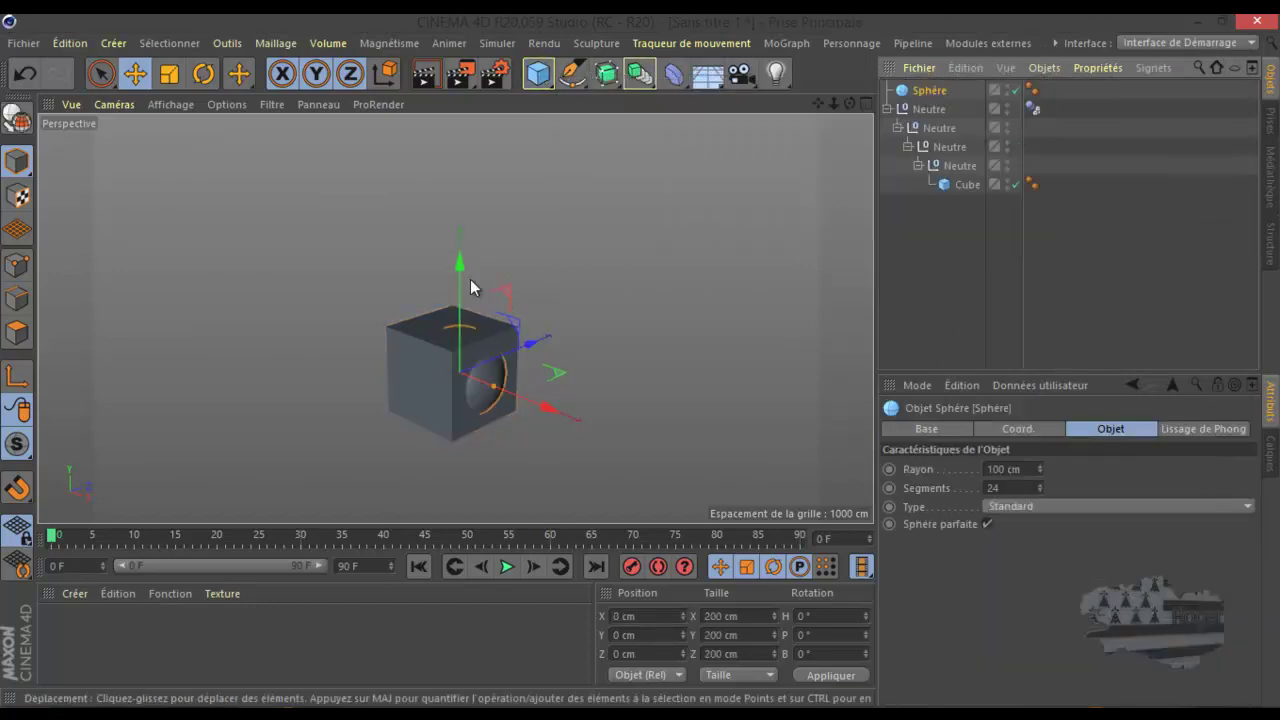
left_click_drag(460, 262, 462, 120)
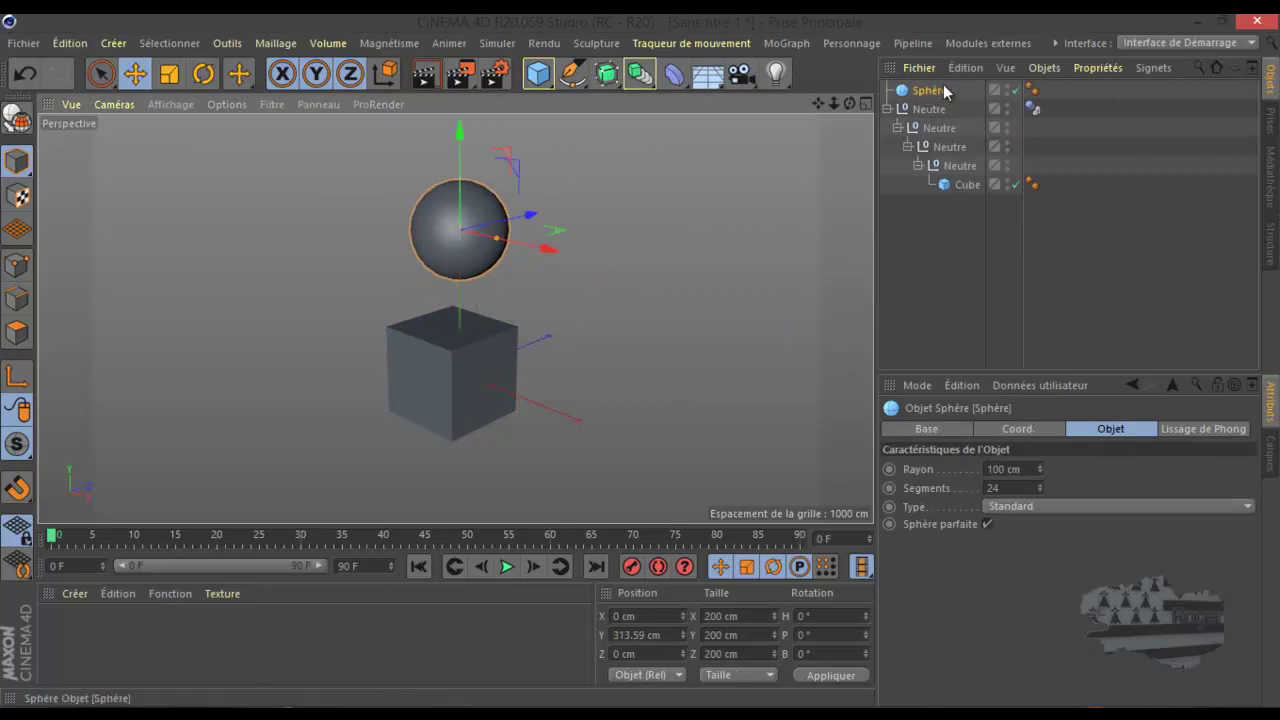
right_click(944, 92)
mouse_move(1019, 167)
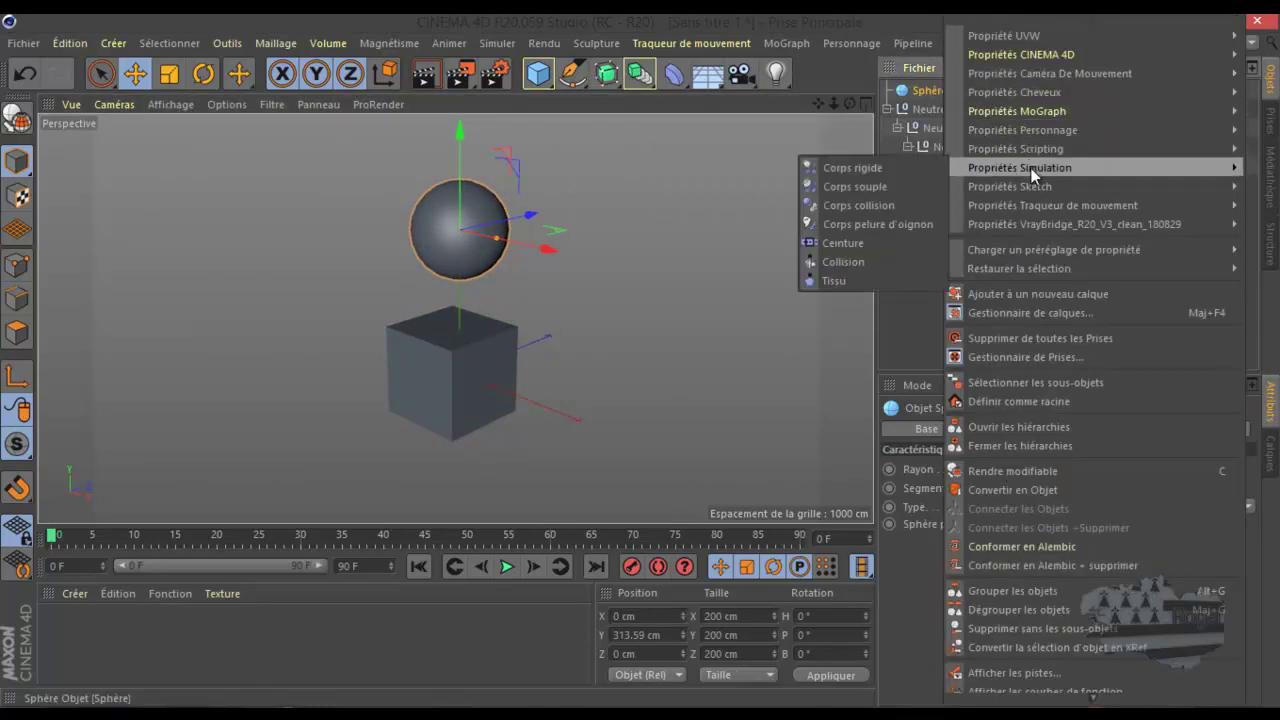
left_click(906, 168)
left_click(507, 568)
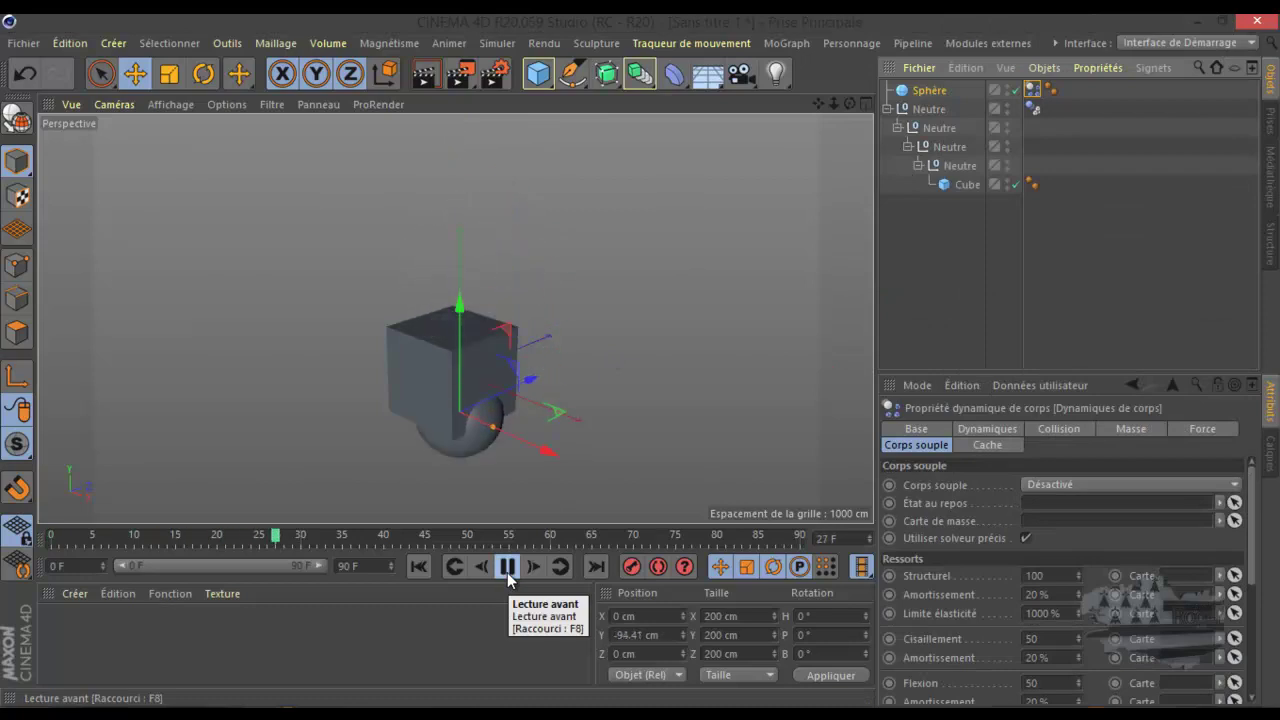
left_click(507, 568)
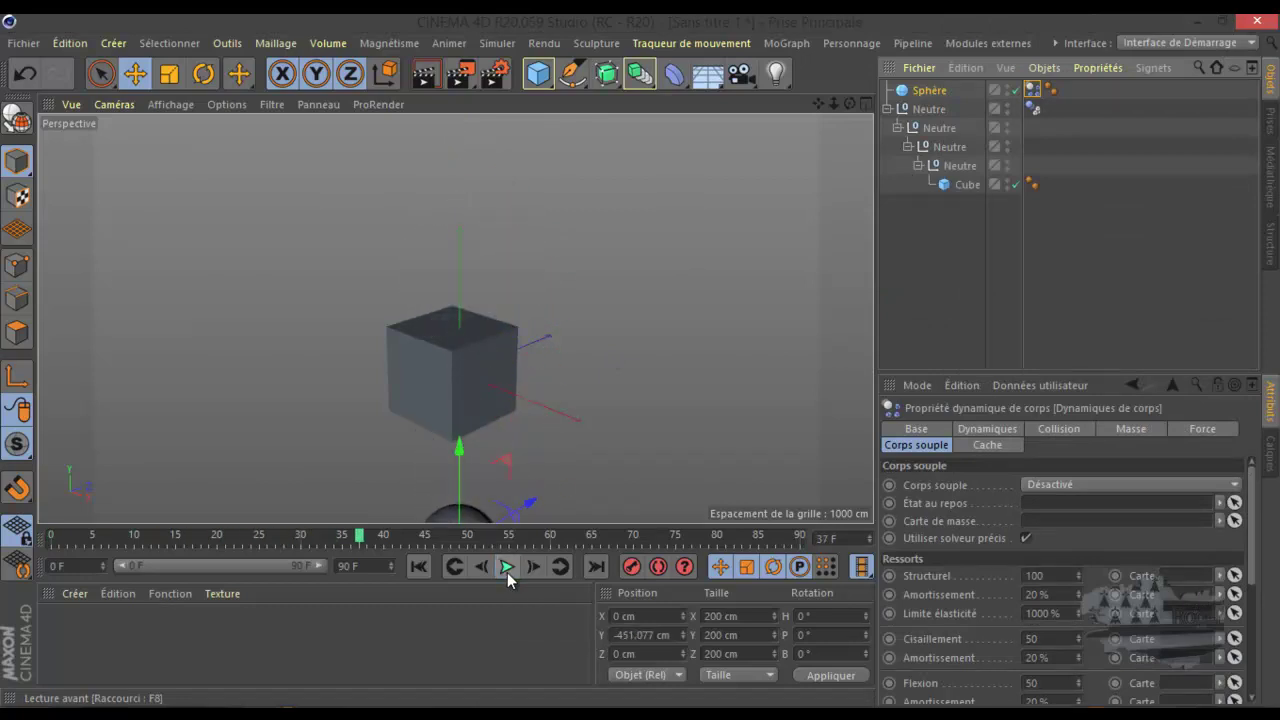
left_click(420, 567)
Move the null's dynamics tag onto the Cube and preview the sphere landing on it twice
left_click(1032, 109)
left_click_drag(1055, 187, 1051, 185)
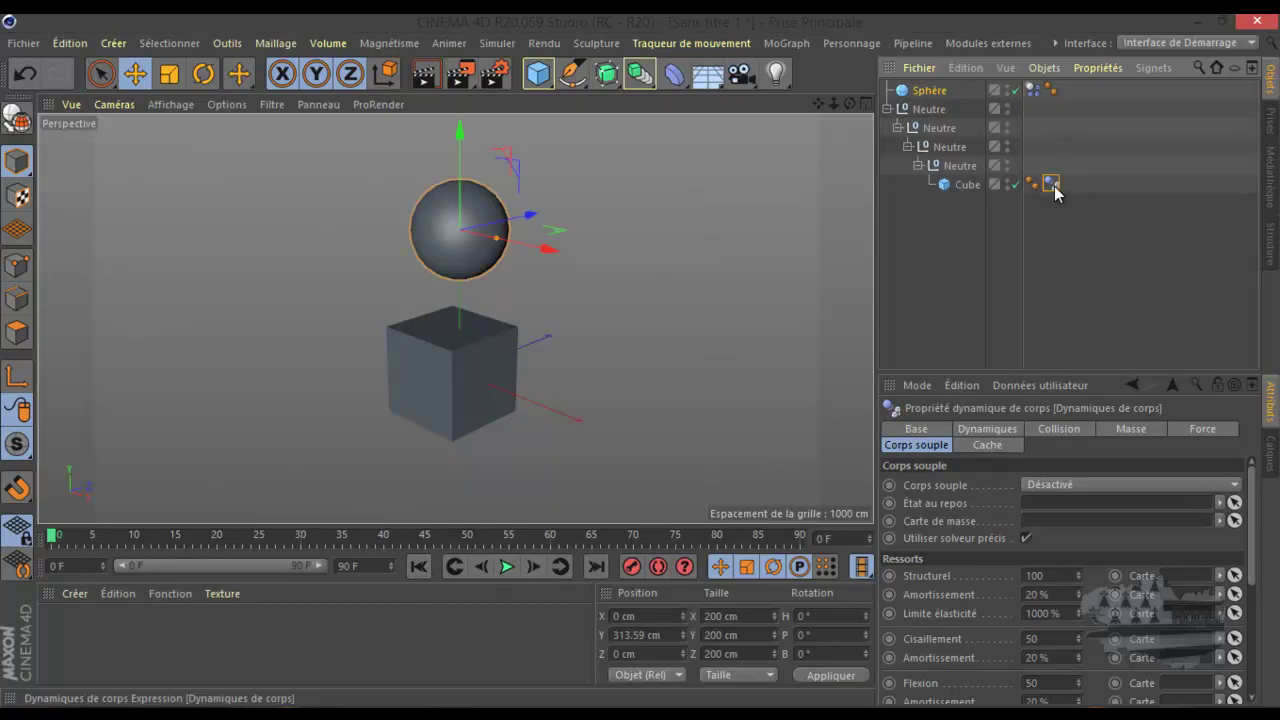
left_click(508, 567)
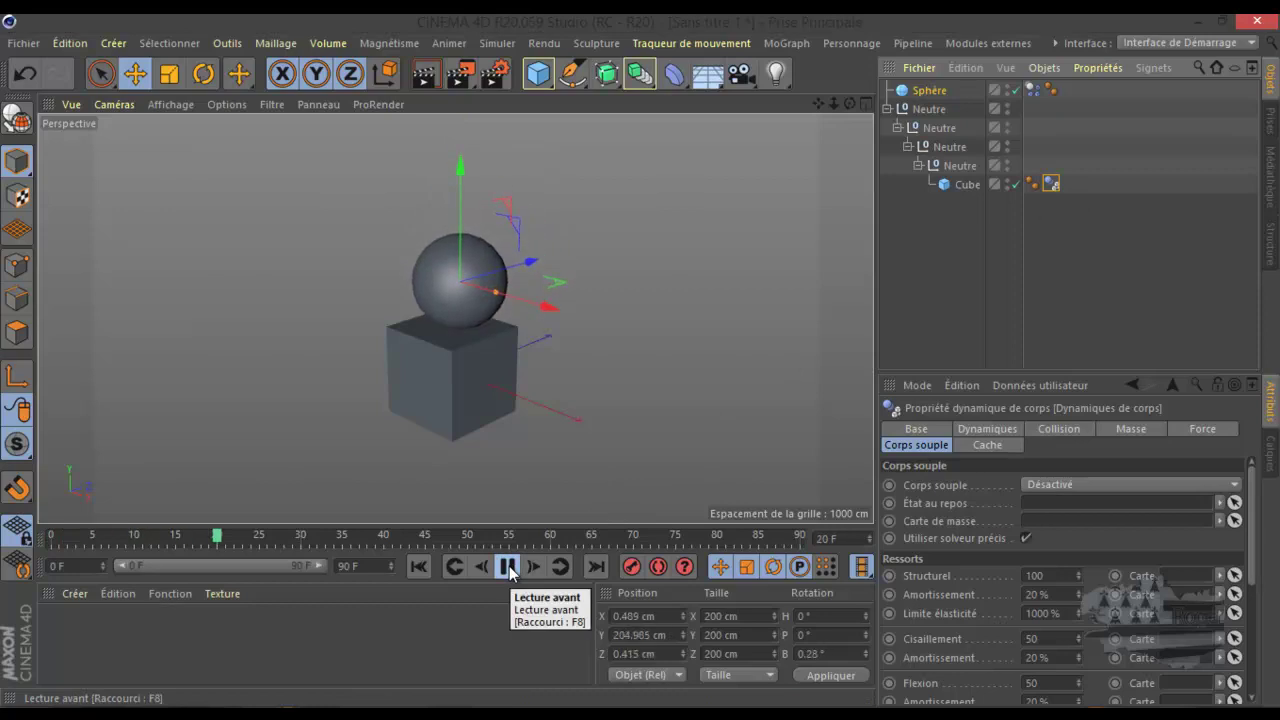
left_click(508, 567)
left_click(420, 567)
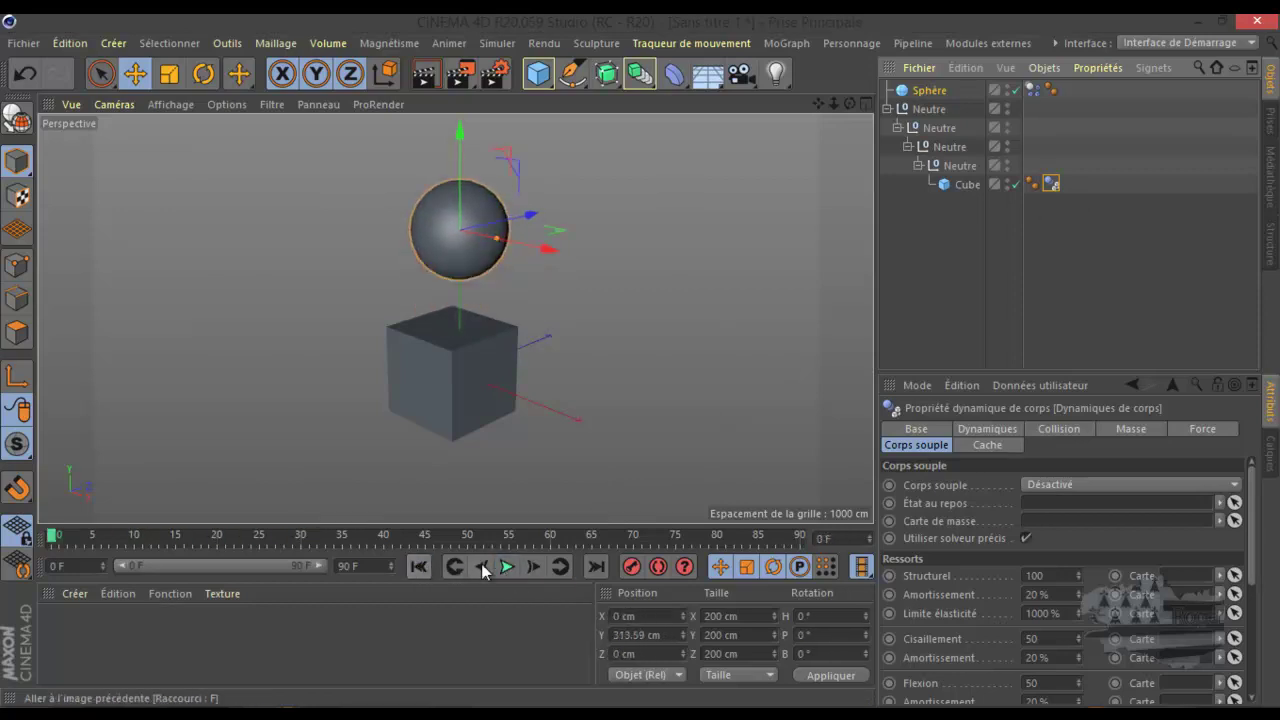
left_click(506, 567)
left_click(506, 567)
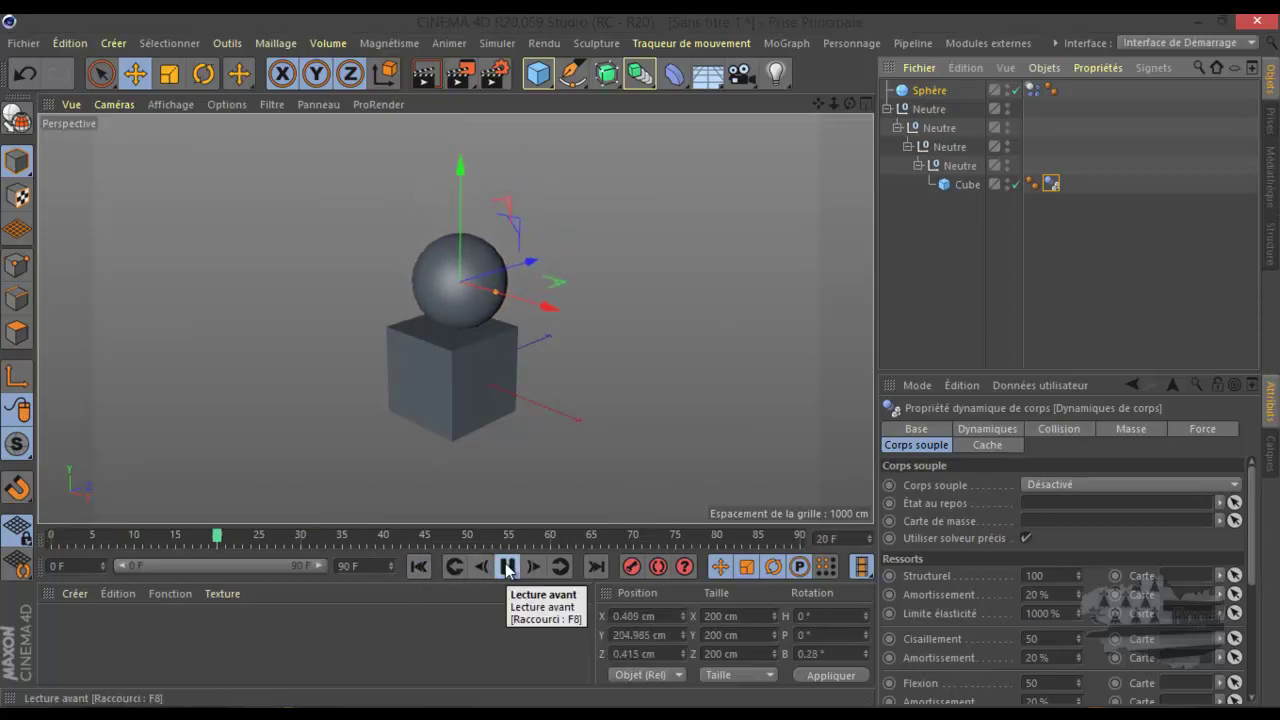
left_click(420, 567)
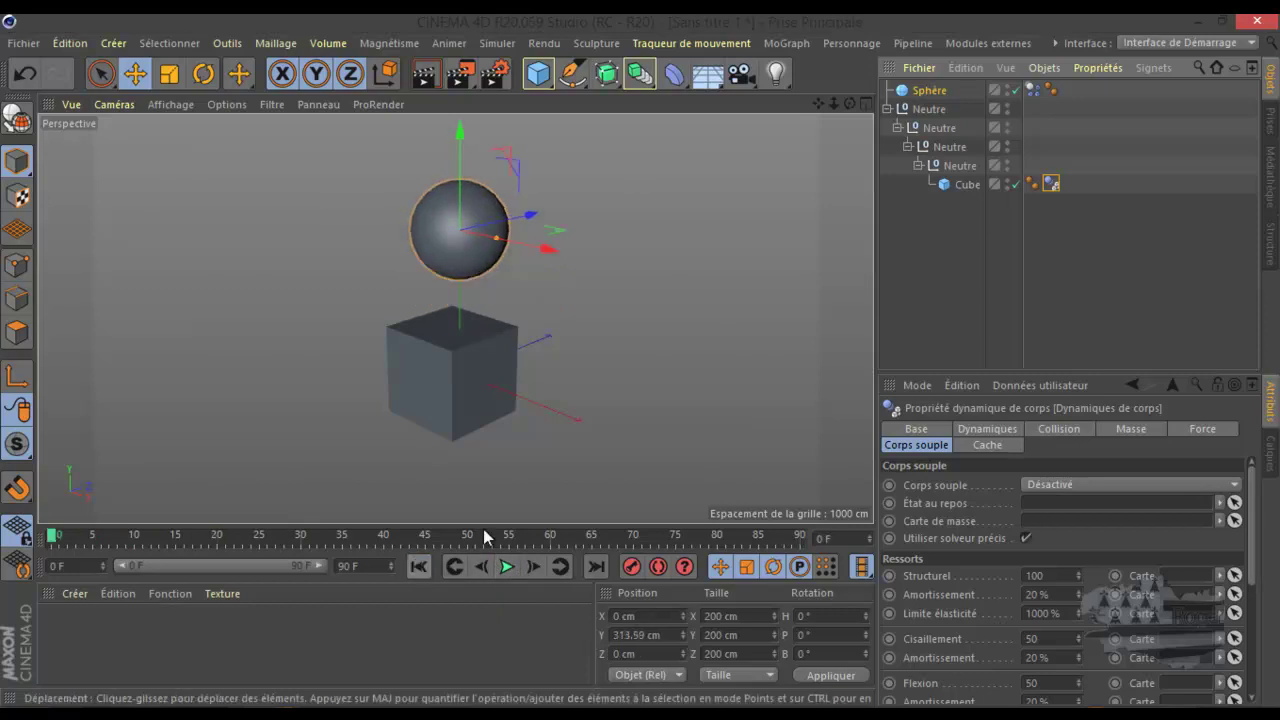
left_click(1031, 90)
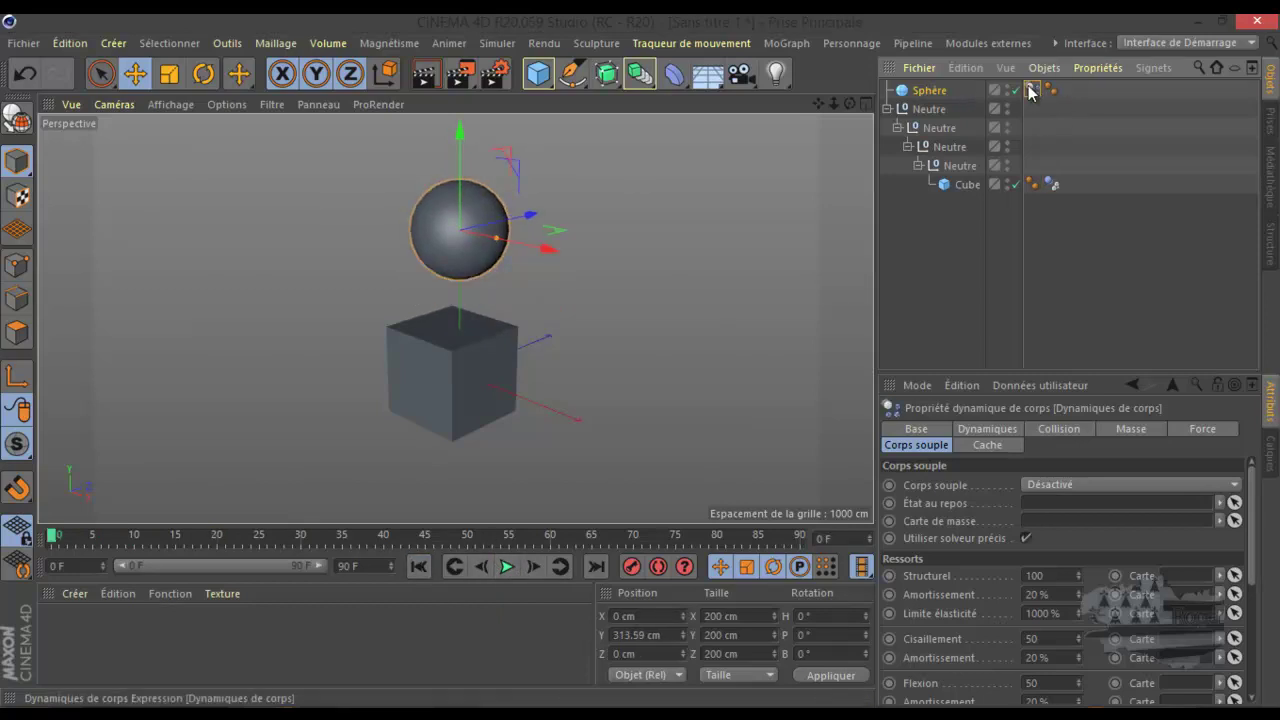
left_click(975, 88)
Give the Sphère a soft body tag, preview it squashing on the cube, and rewind
right_click(970, 86)
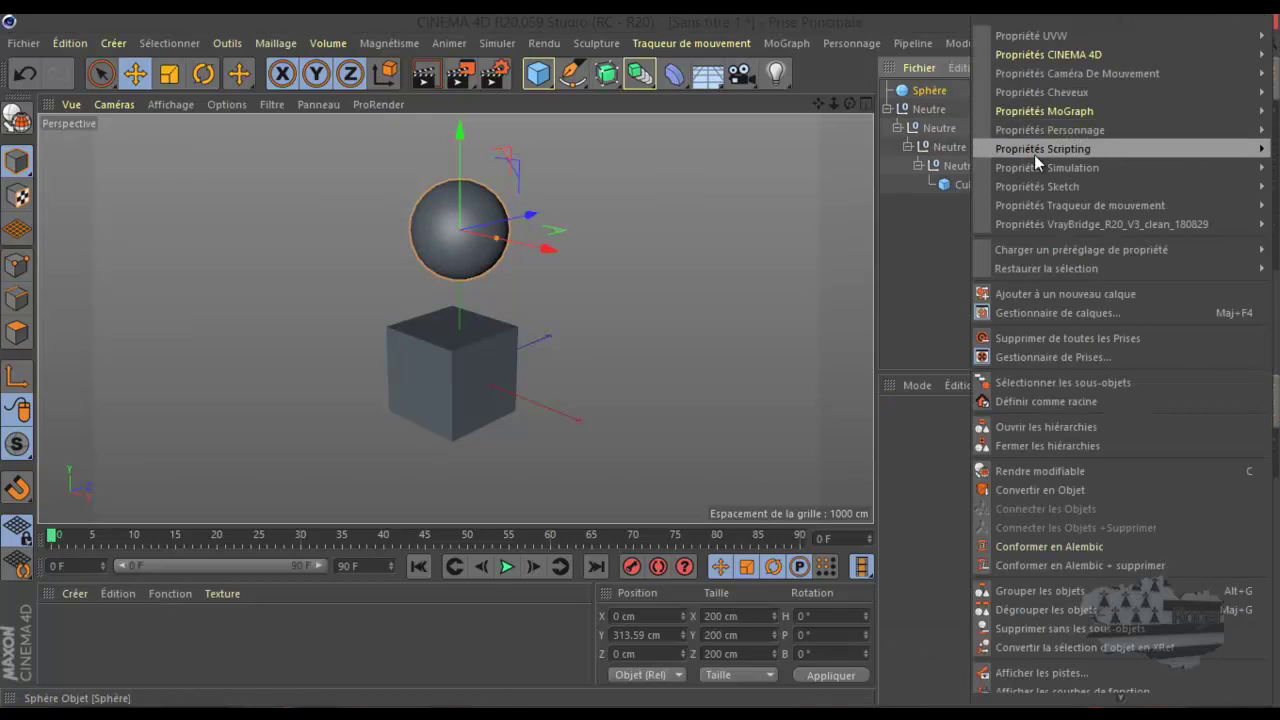
mouse_move(1046, 167)
left_click(915, 182)
left_click(506, 567)
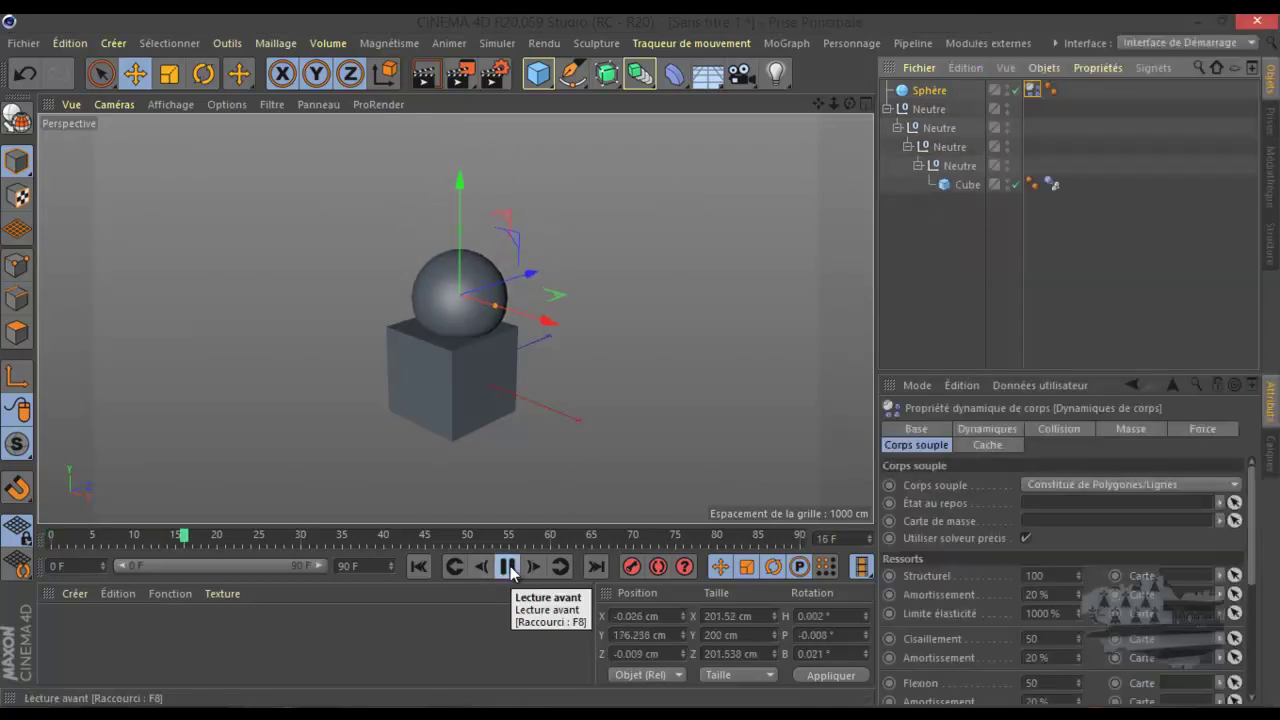
left_click(508, 567)
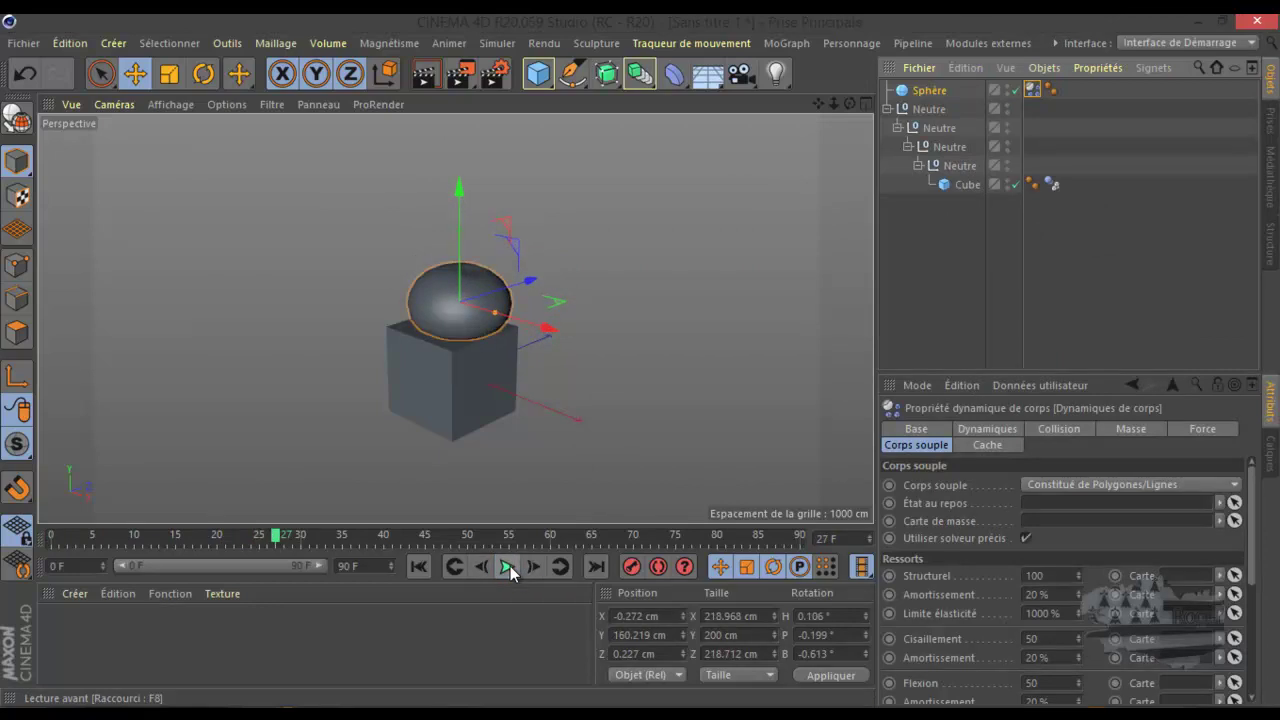
left_click(419, 567)
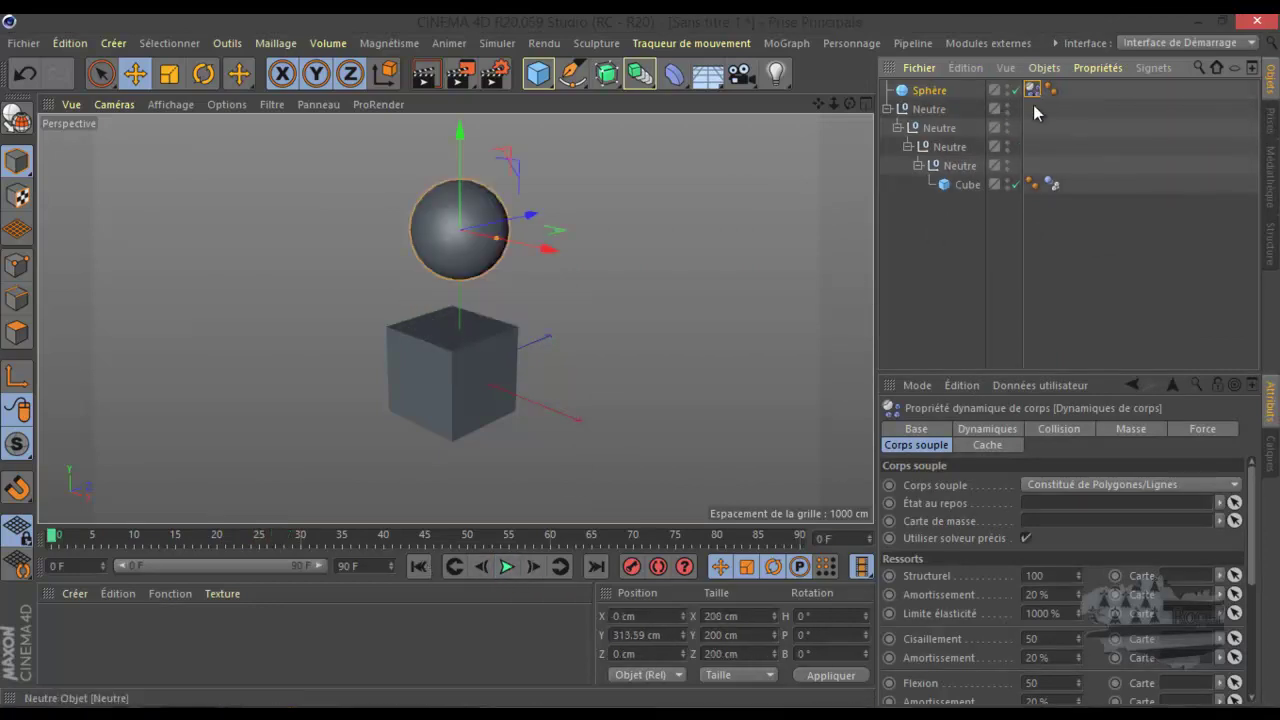
Move the Cube's dynamics tag onto the outermost Neutre null, preview, and rewind
left_click(1051, 183)
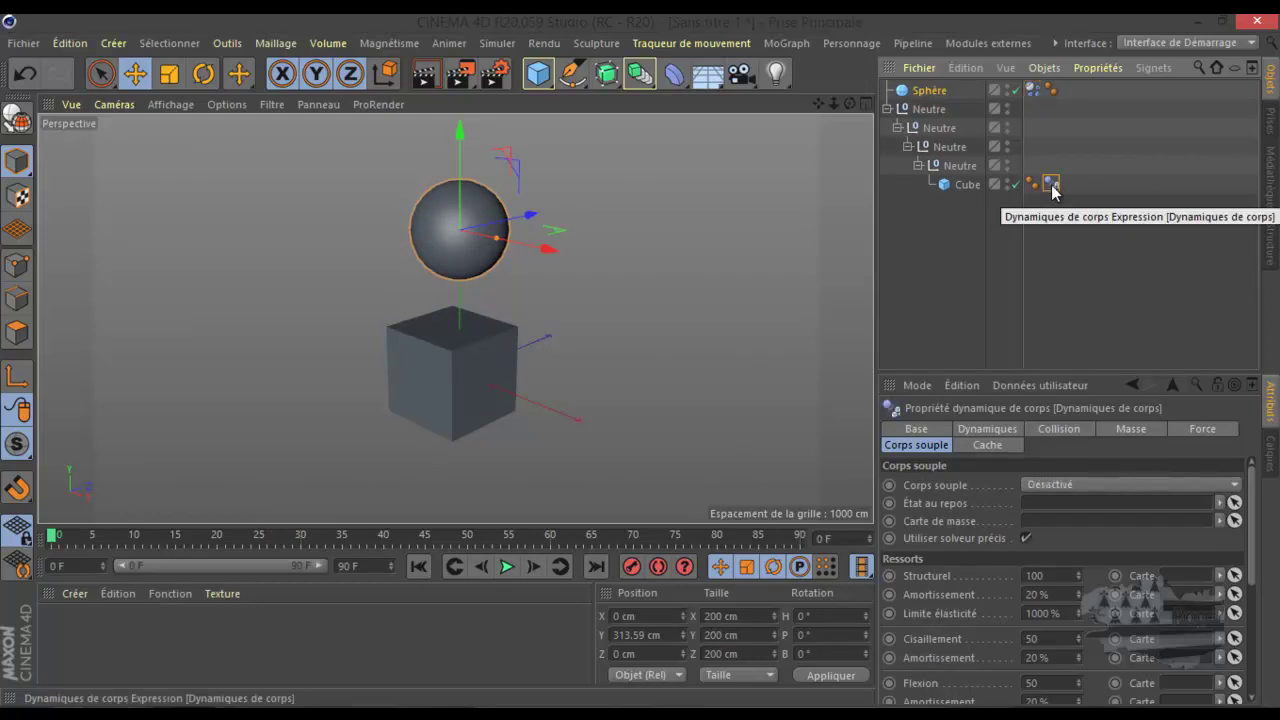
left_click_drag(1035, 111, 1034, 109)
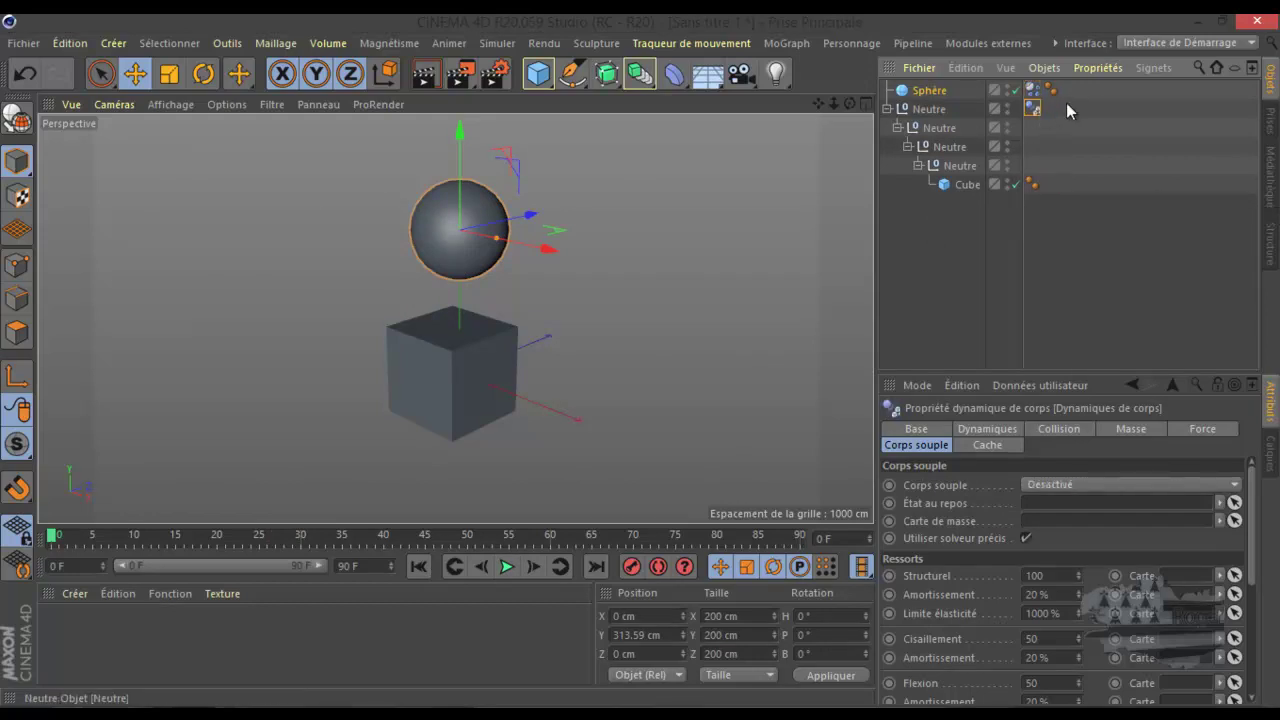
left_click(505, 567)
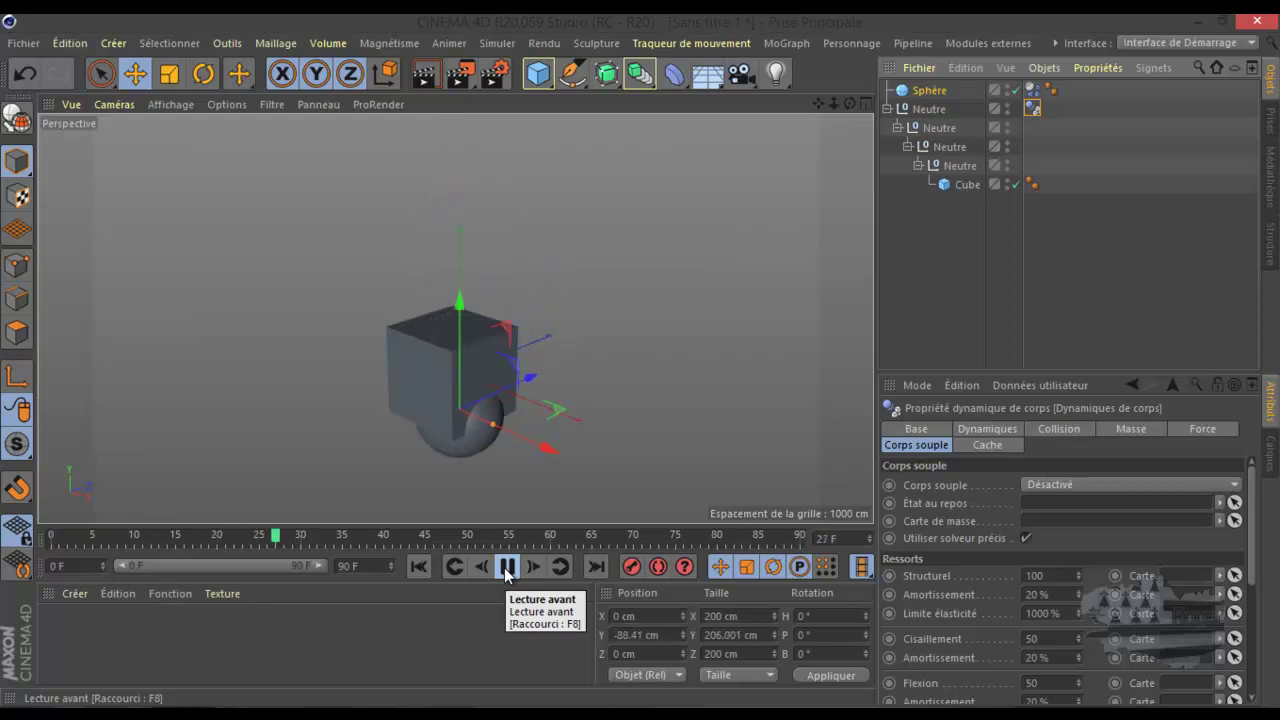
left_click(505, 567)
left_click(416, 567)
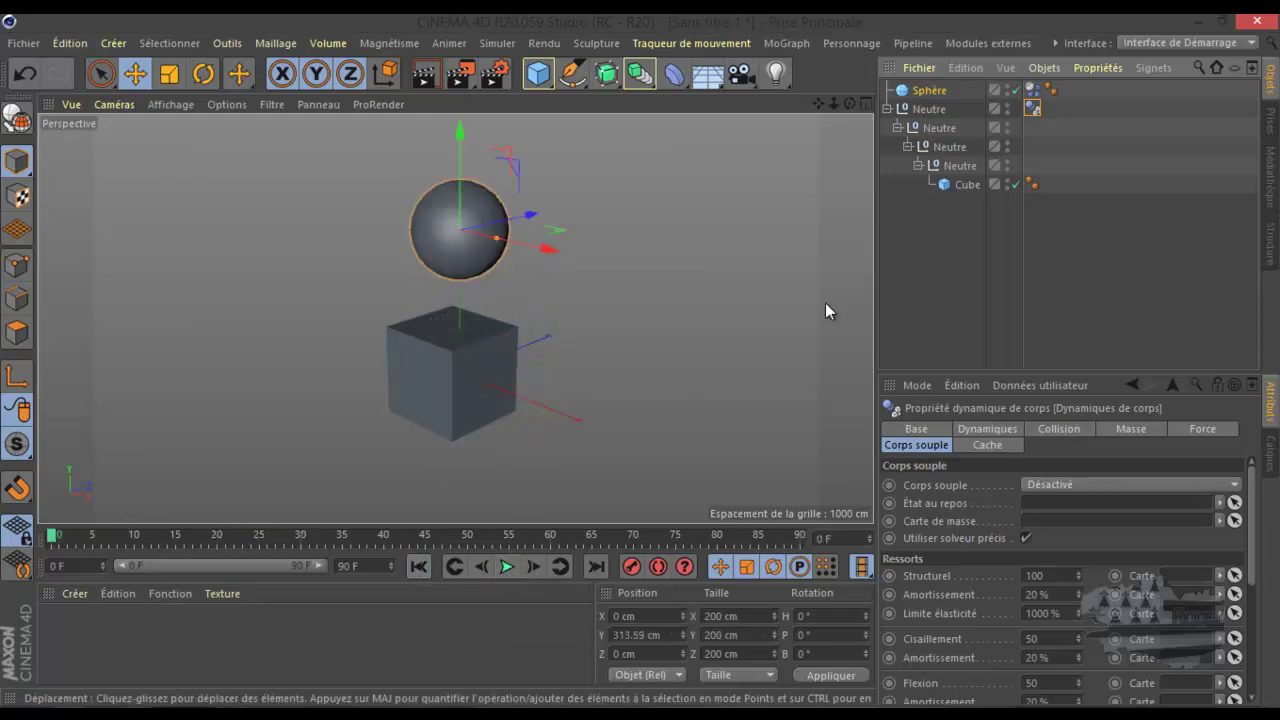
Replace the null's tag with a rigid body tag on the top Neutre and preview the cube falling
key("Delete")
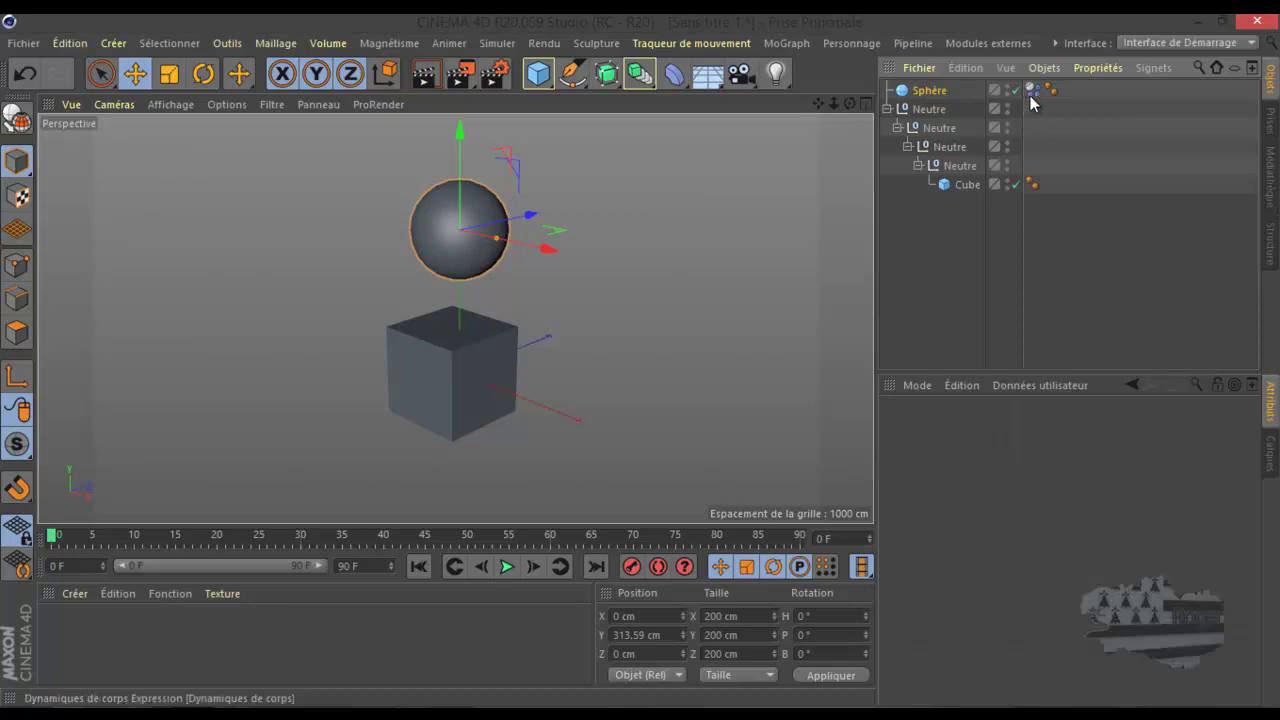
left_click(940, 110)
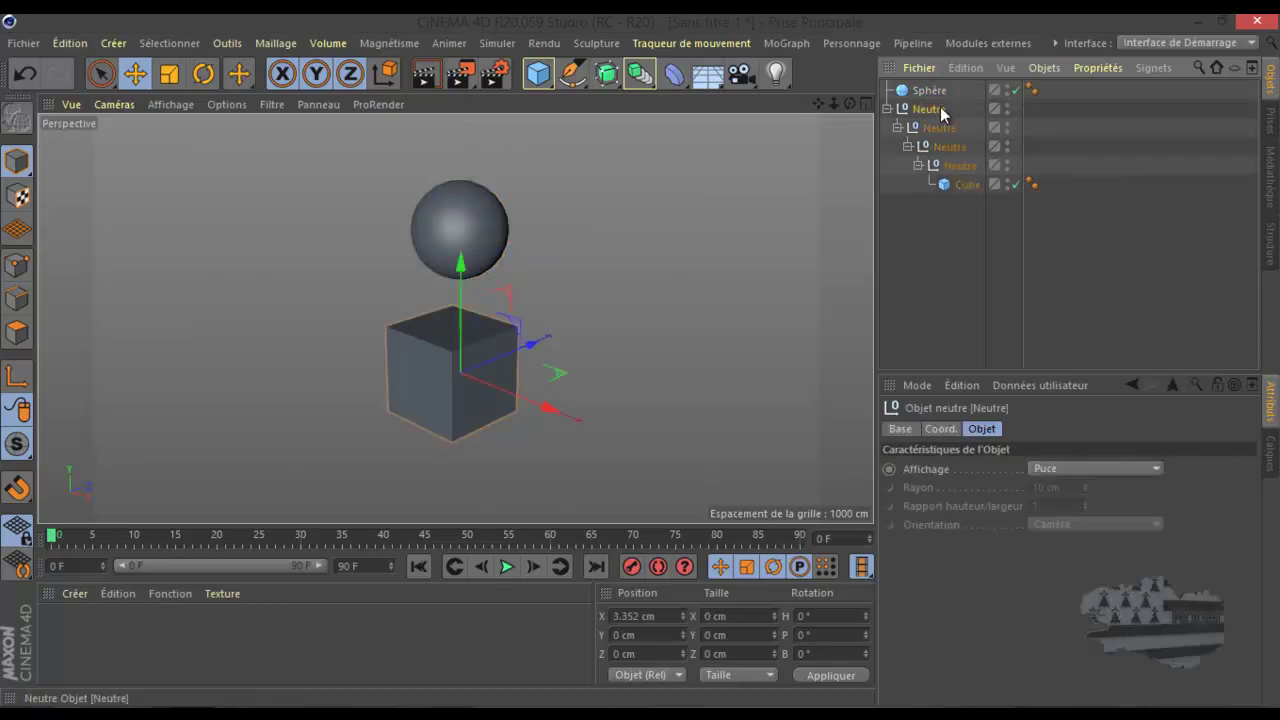
right_click(940, 110)
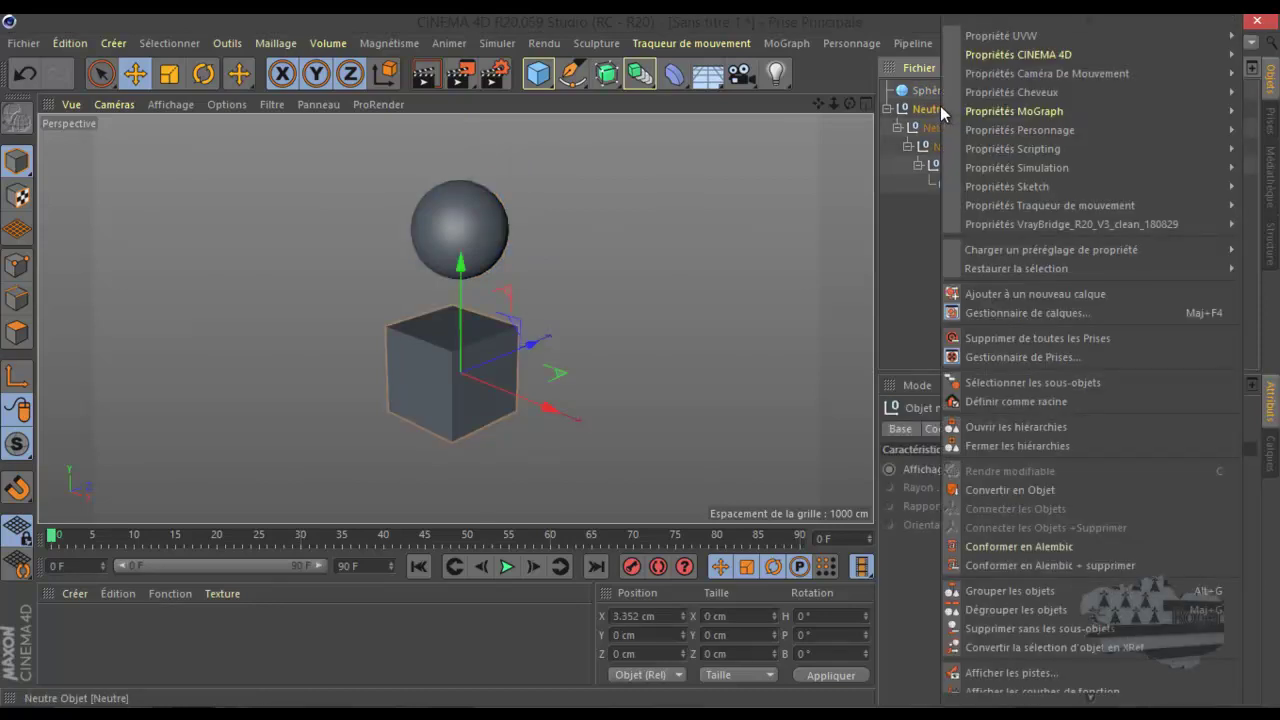
left_click(850, 168)
left_click(507, 567)
left_click(507, 567)
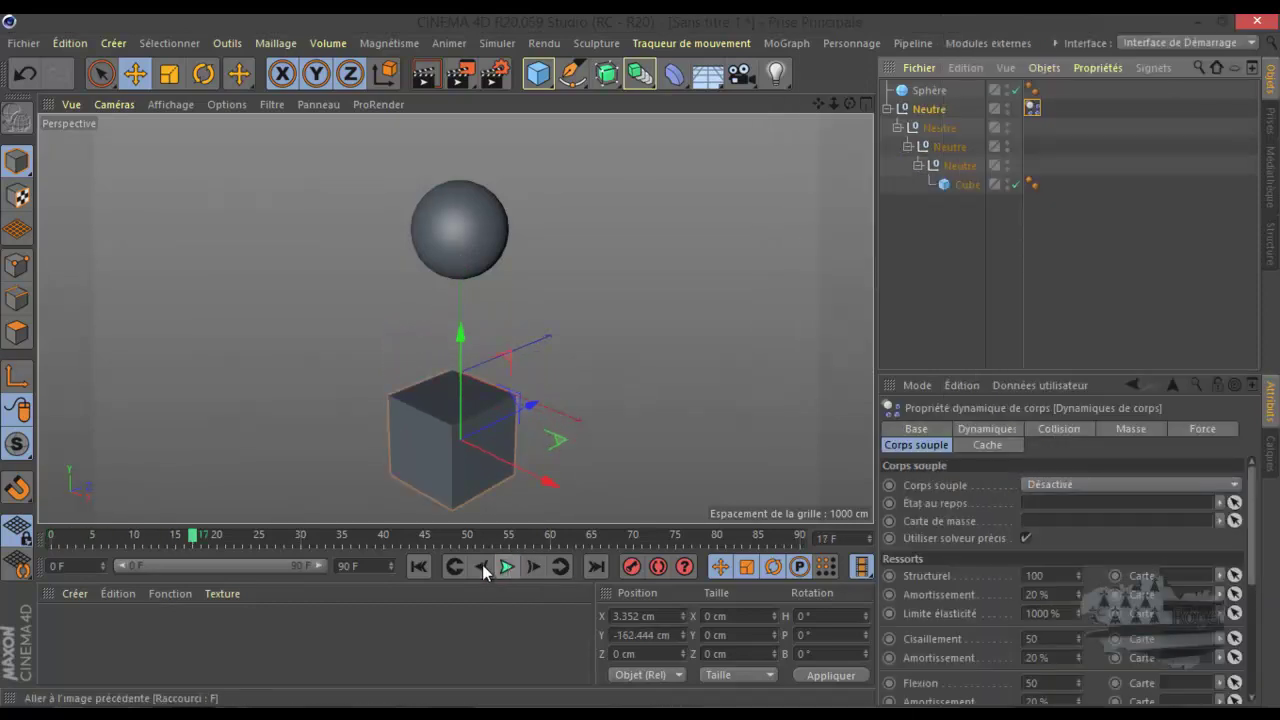
left_click(1035, 119)
Switch the top Neutre to a soft body (Corps souple) tag, preview the simulation, and rewind
right_click(927, 121)
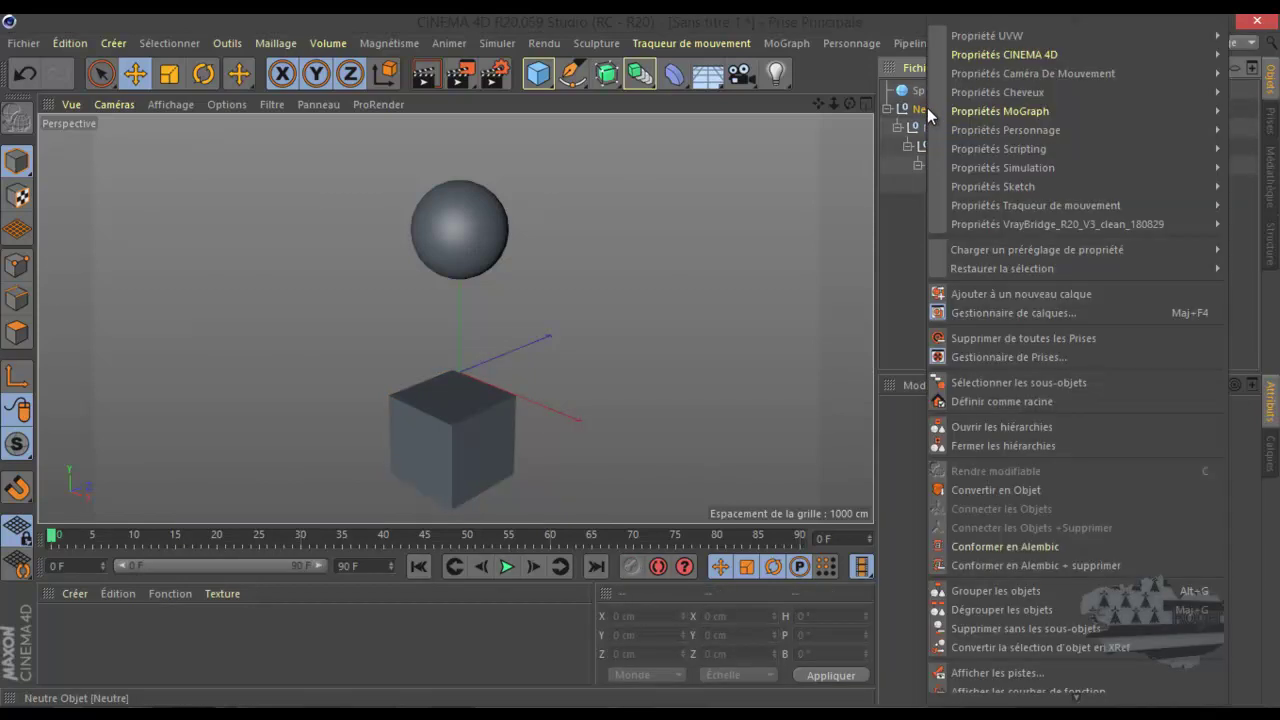
mouse_move(1003, 167)
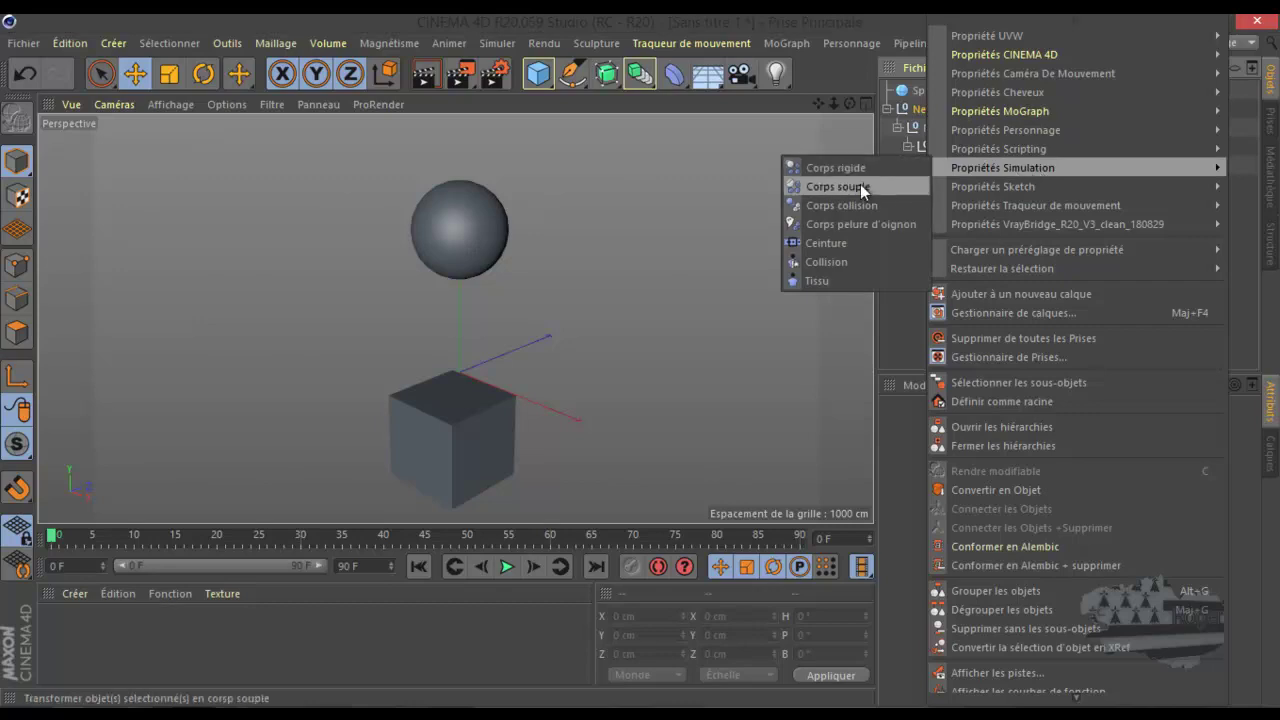
left_click(860, 187)
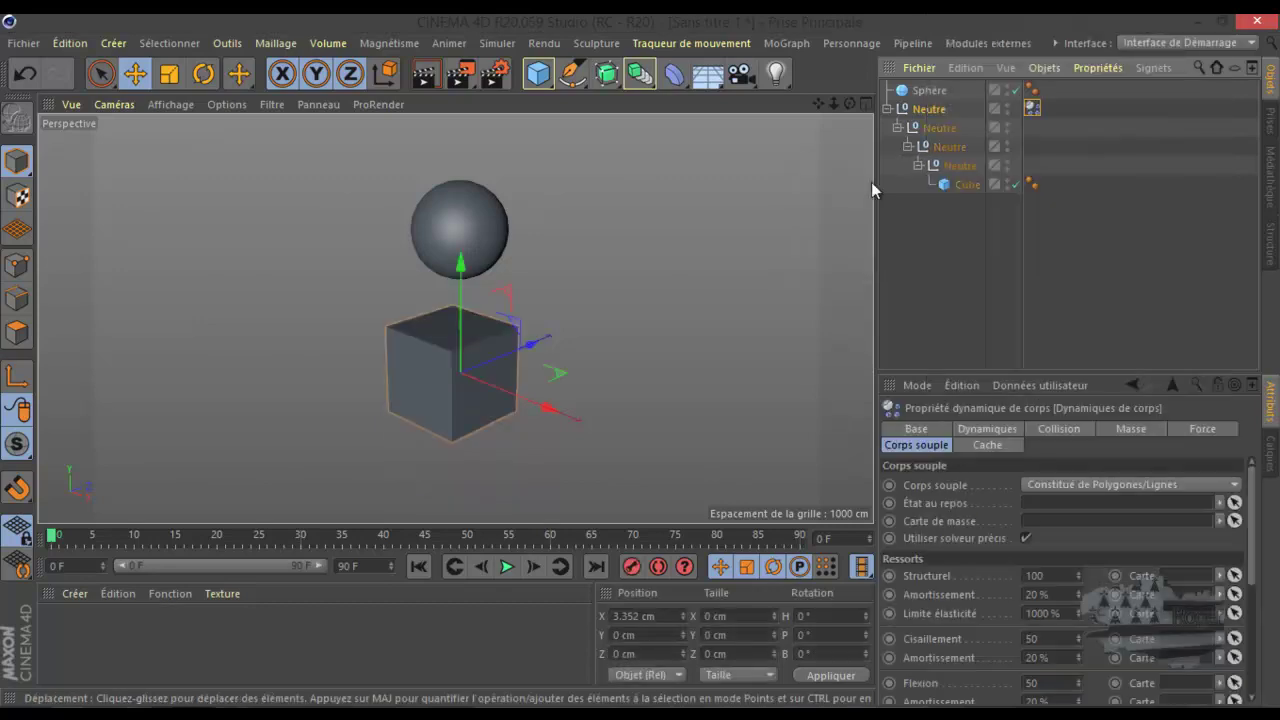
left_click(507, 567)
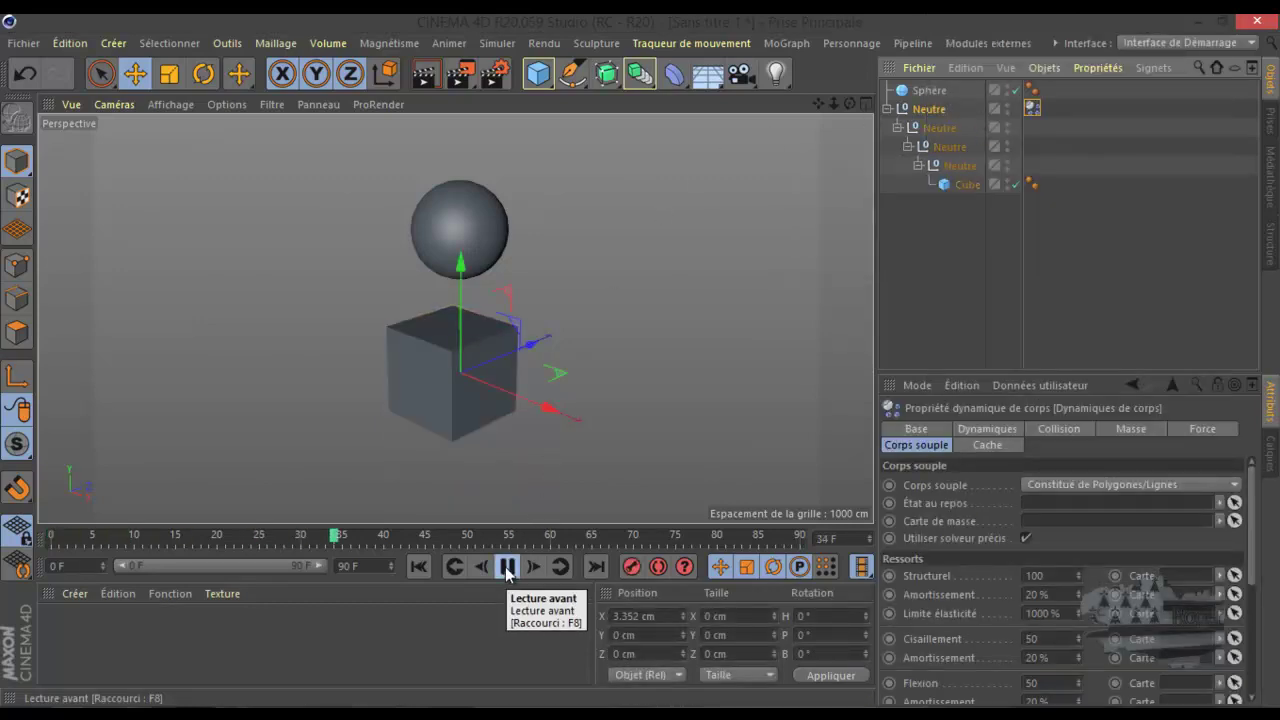
left_click(507, 567)
left_click(419, 568)
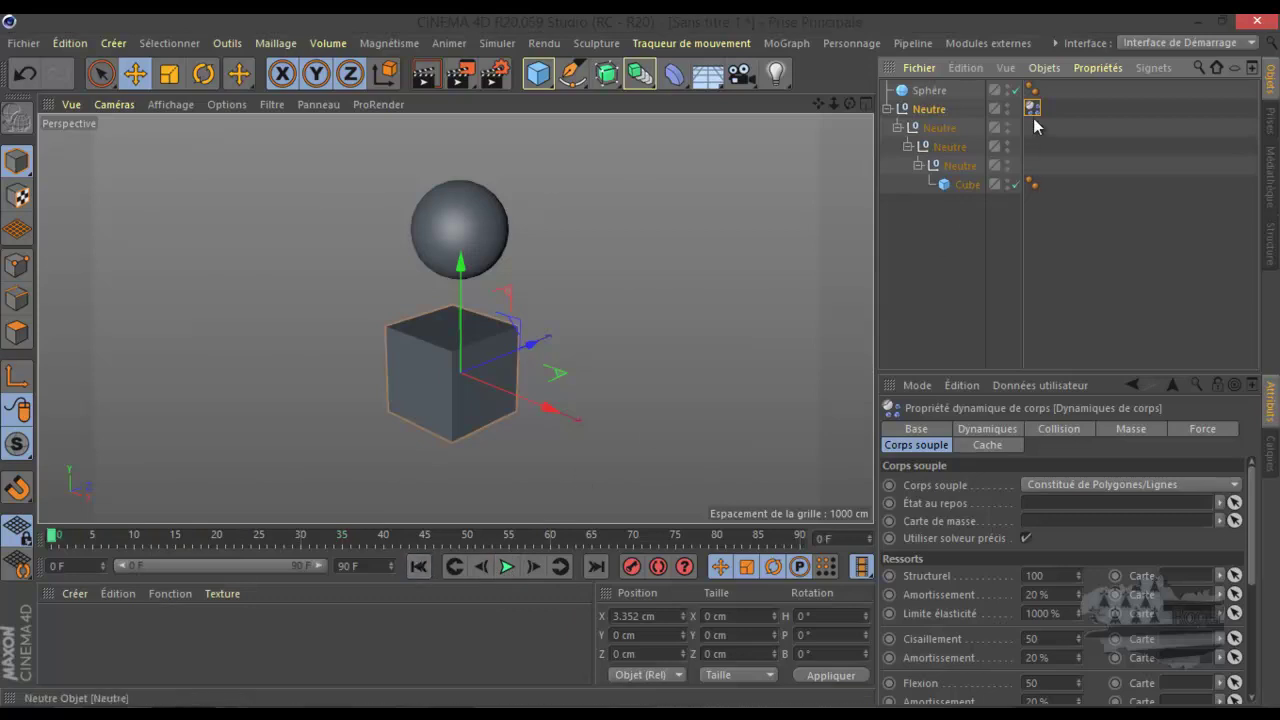
Move the soft body tag onto the Cube, preview the fall, and rewind to frame 0
left_click_drag(1053, 180, 1050, 184)
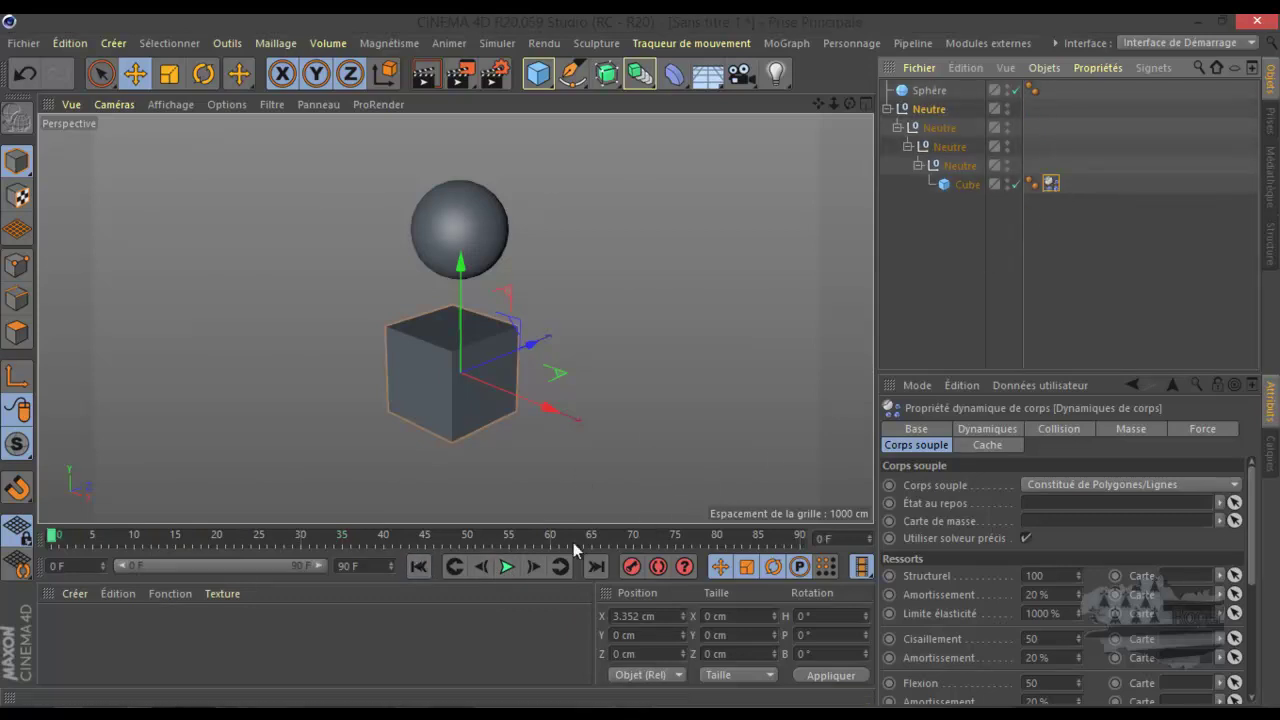
left_click(508, 567)
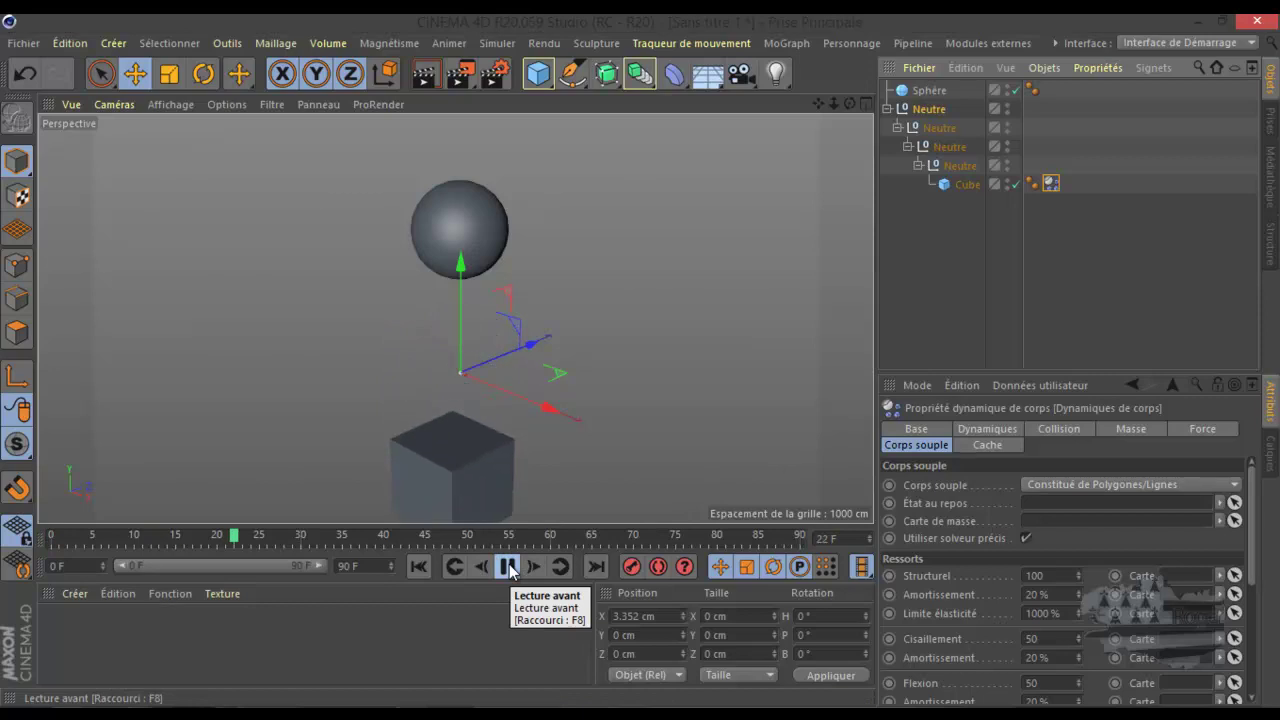
left_click(508, 567)
left_click(410, 569)
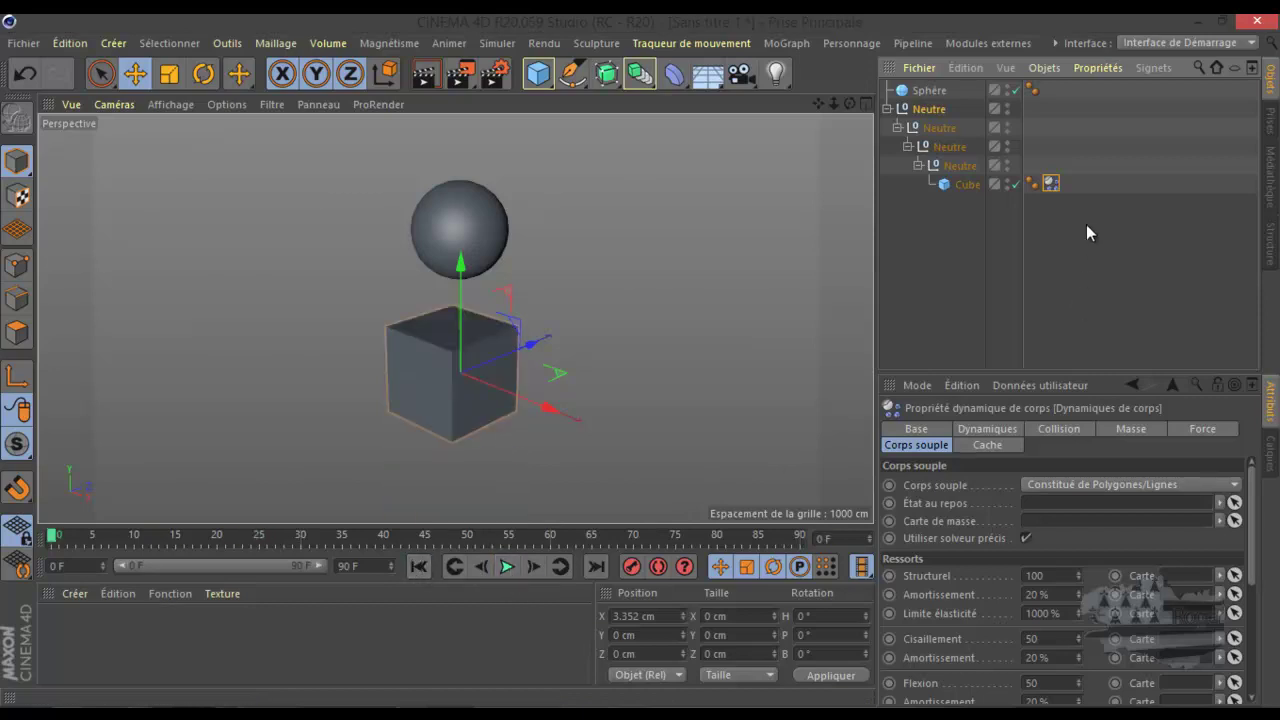
Move the tag onto the Cube's parent Neutre, preview the simulation, and rewind
left_click_drag(1050, 175, 1035, 165)
left_click(507, 567)
left_click(507, 567)
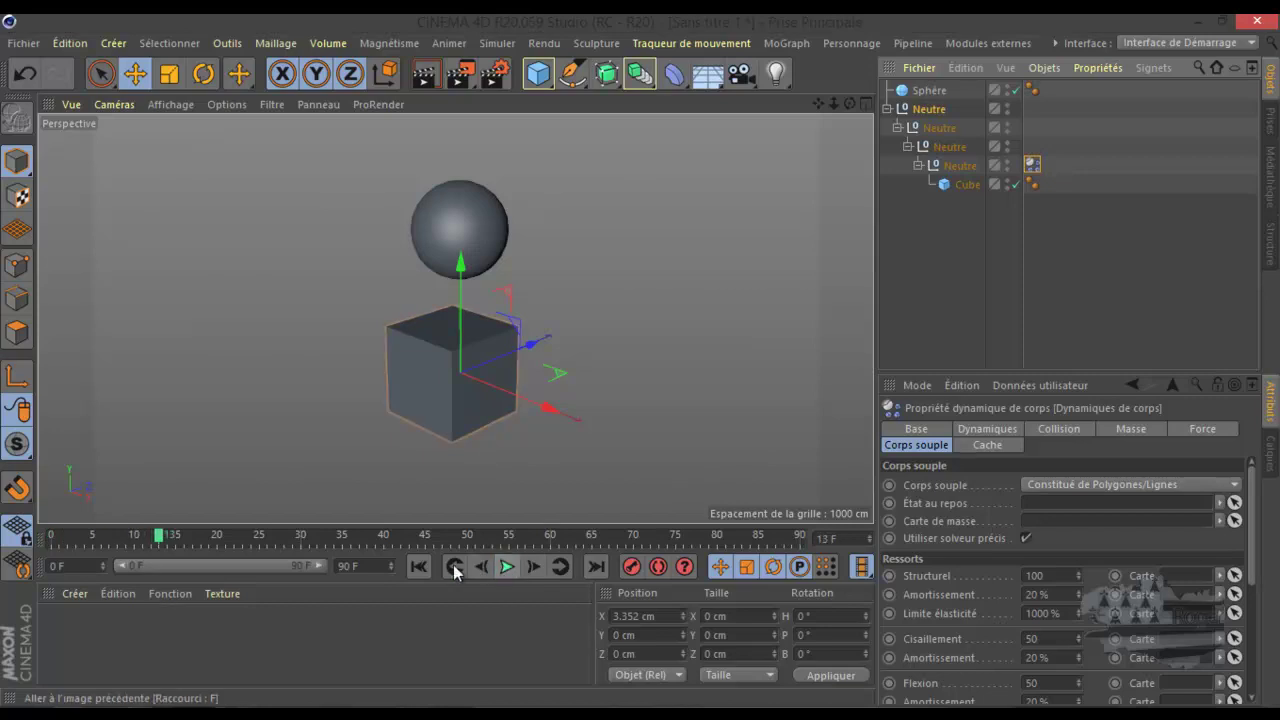
left_click(418, 567)
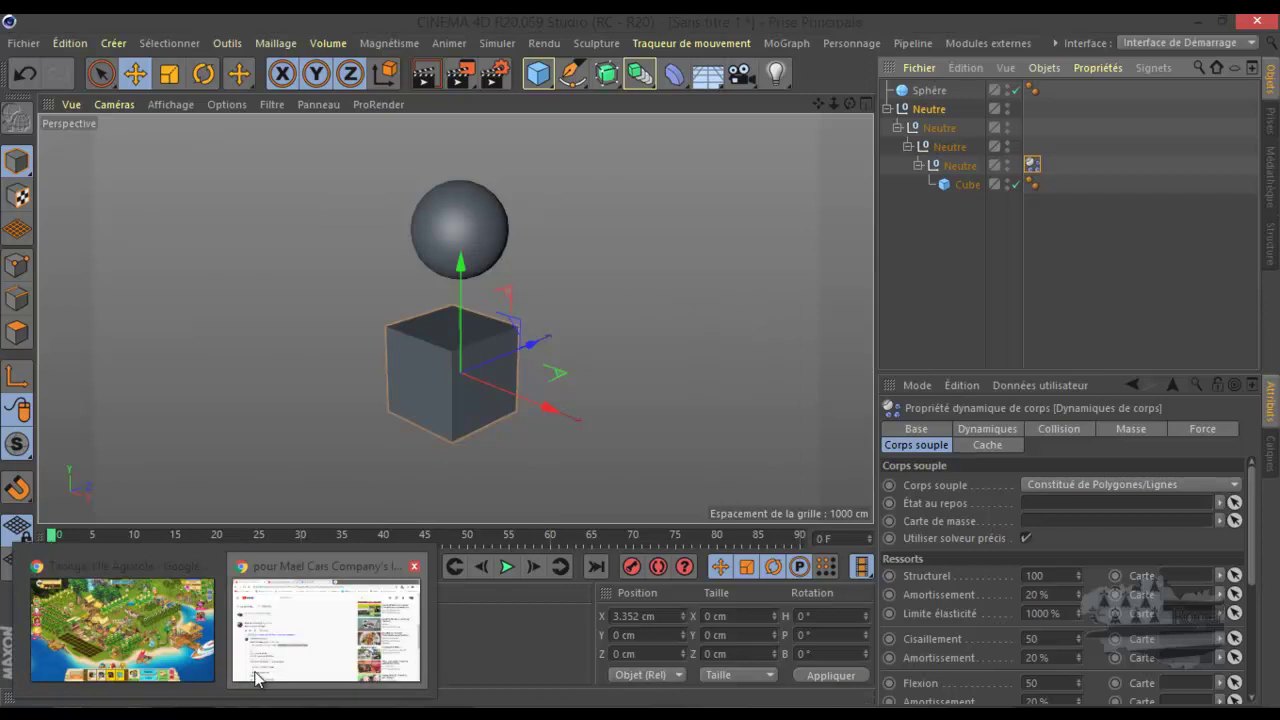
left_click(364, 568)
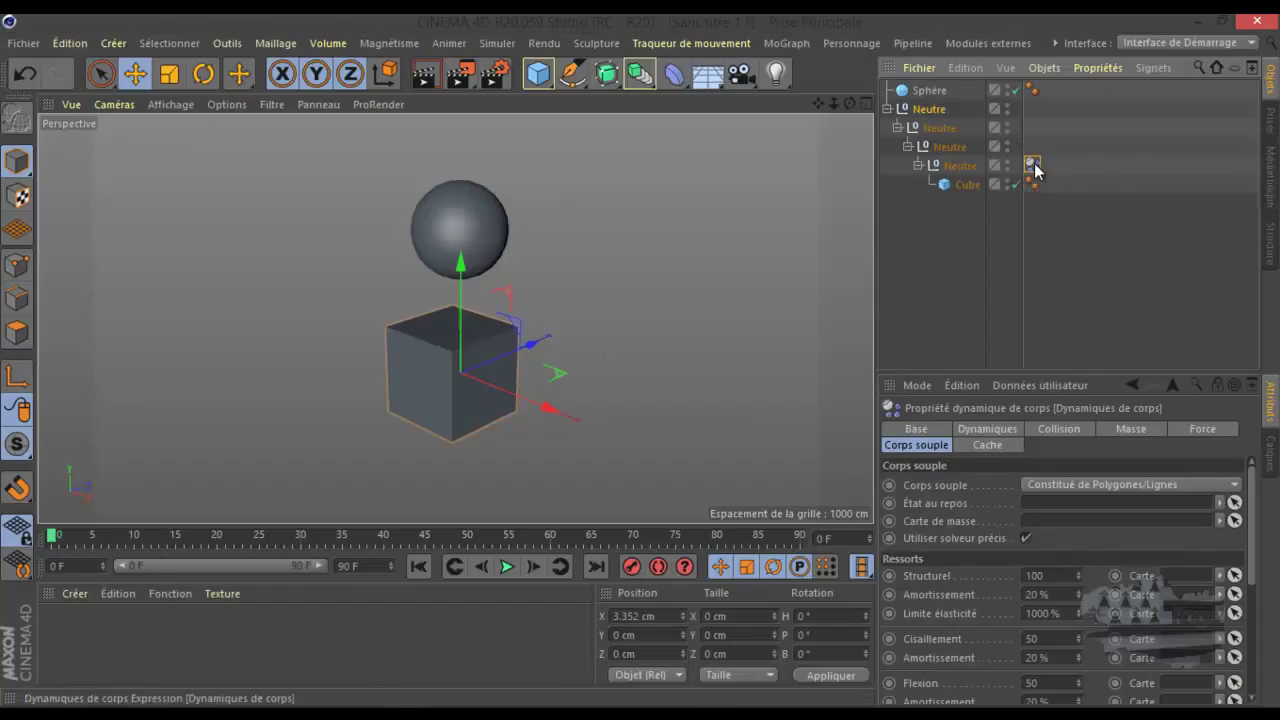
Move the soft body tag onto the Sphère and preview it falling
left_click_drag(1052, 181, 1050, 89)
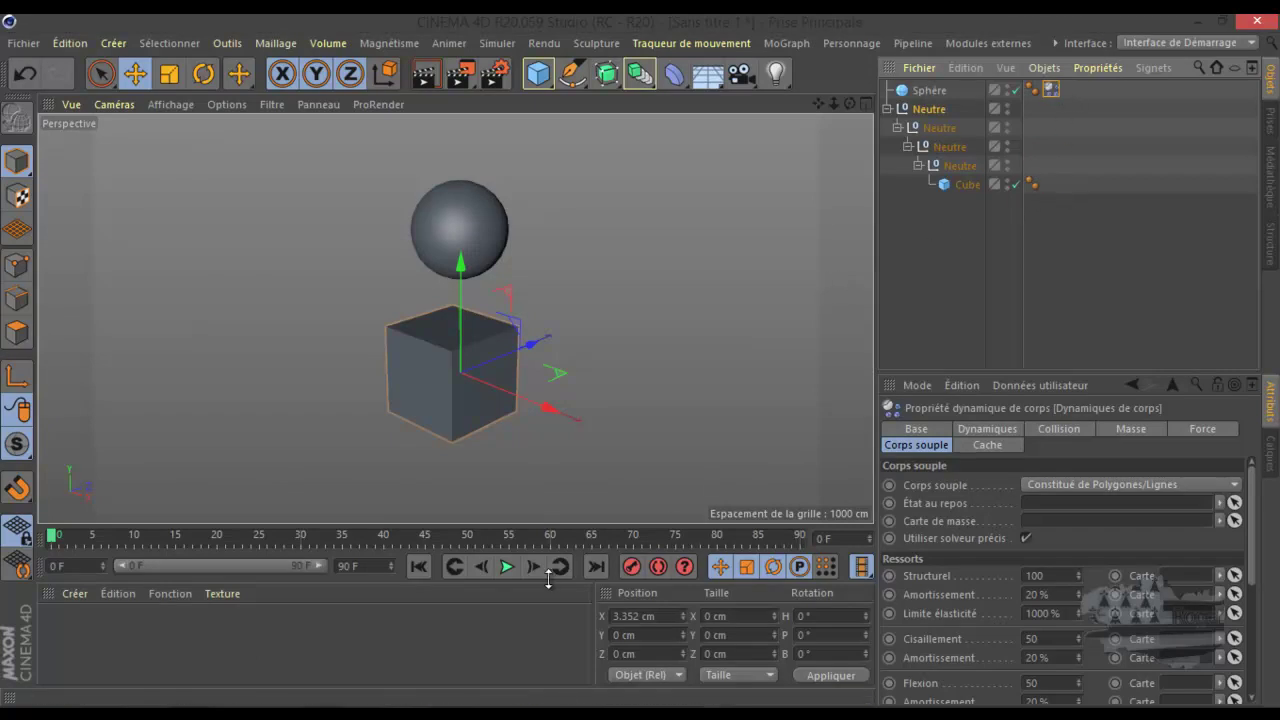
left_click(506, 566)
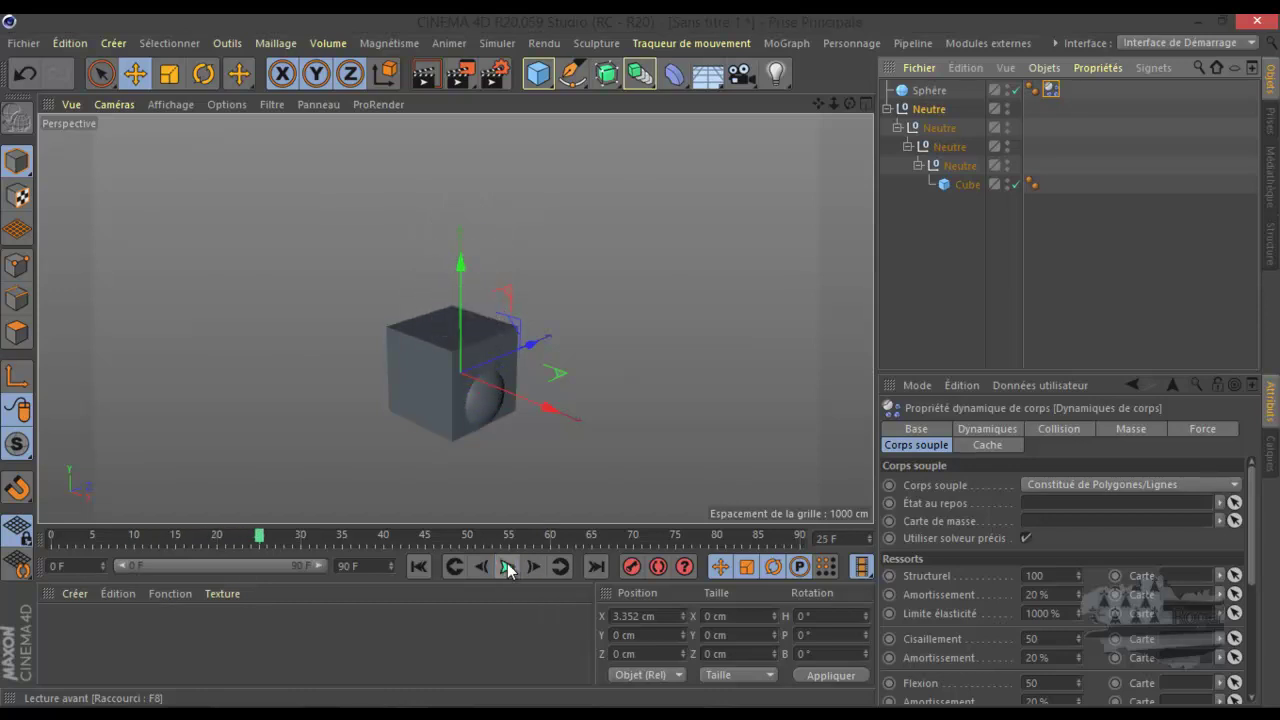
left_click(420, 567)
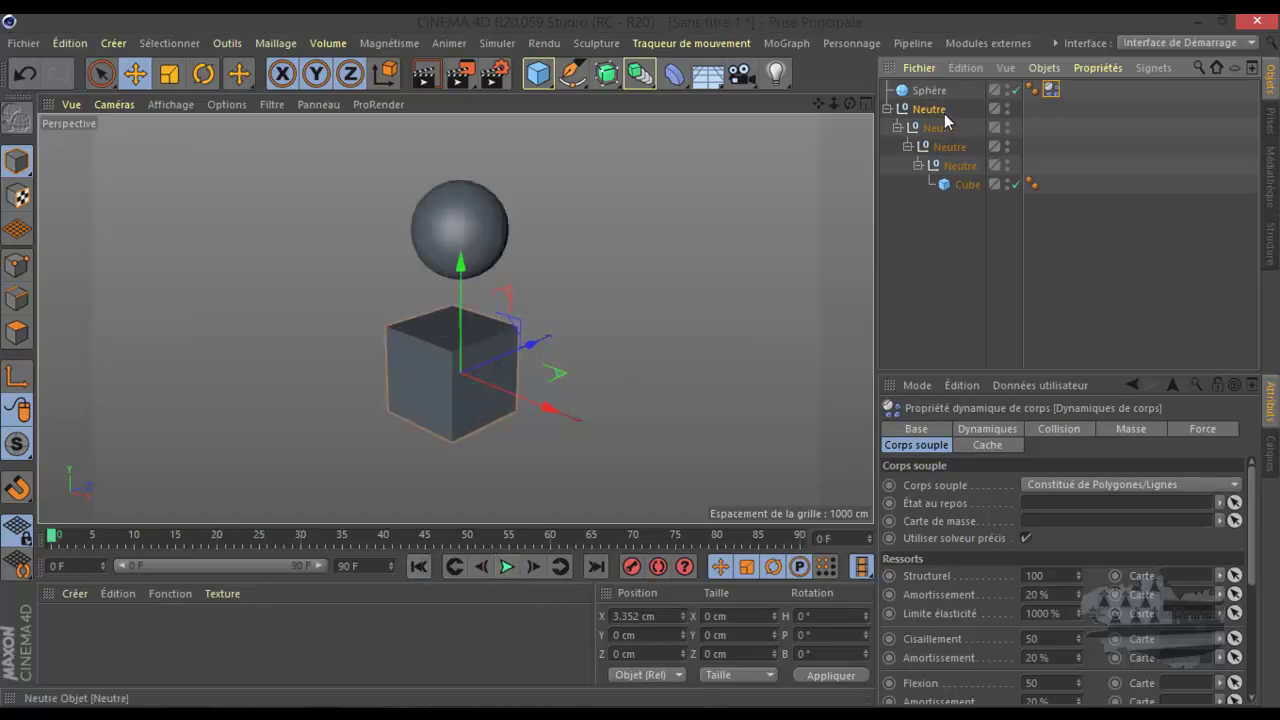
Add a Corps collision tag to the top Neutre null, preview the sphere hitting it, and rewind
right_click(944, 112)
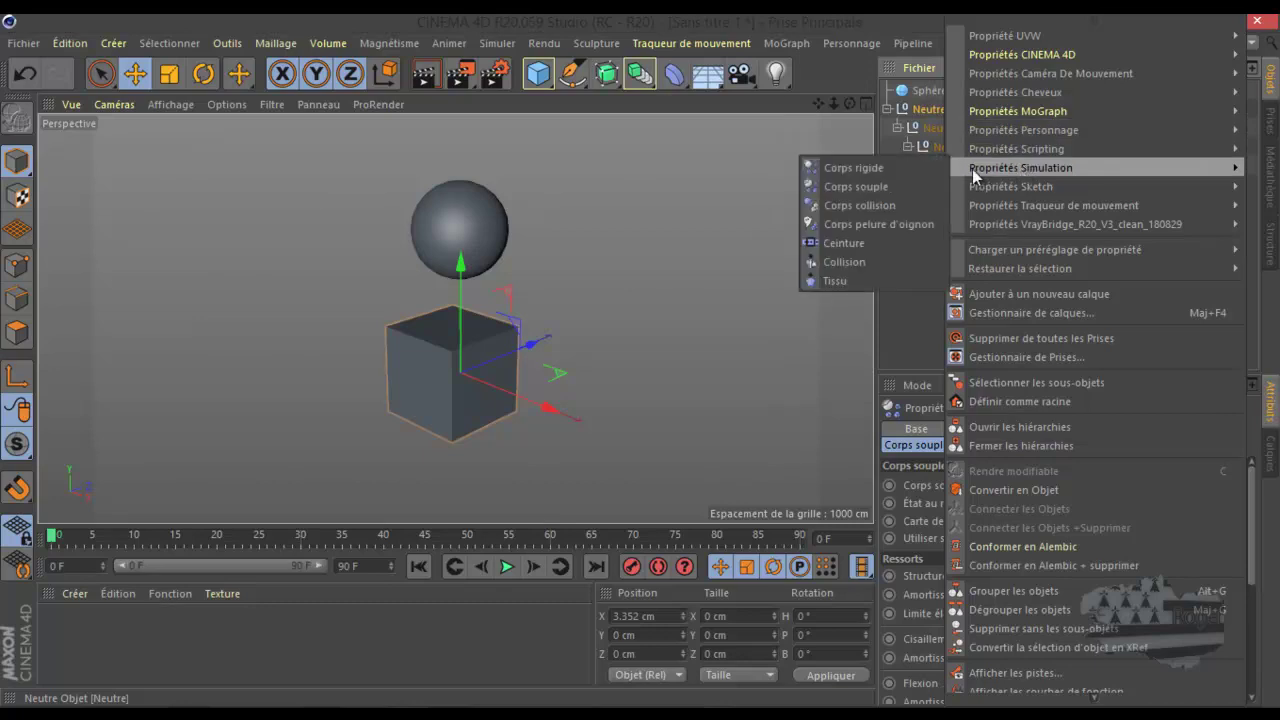
left_click(860, 206)
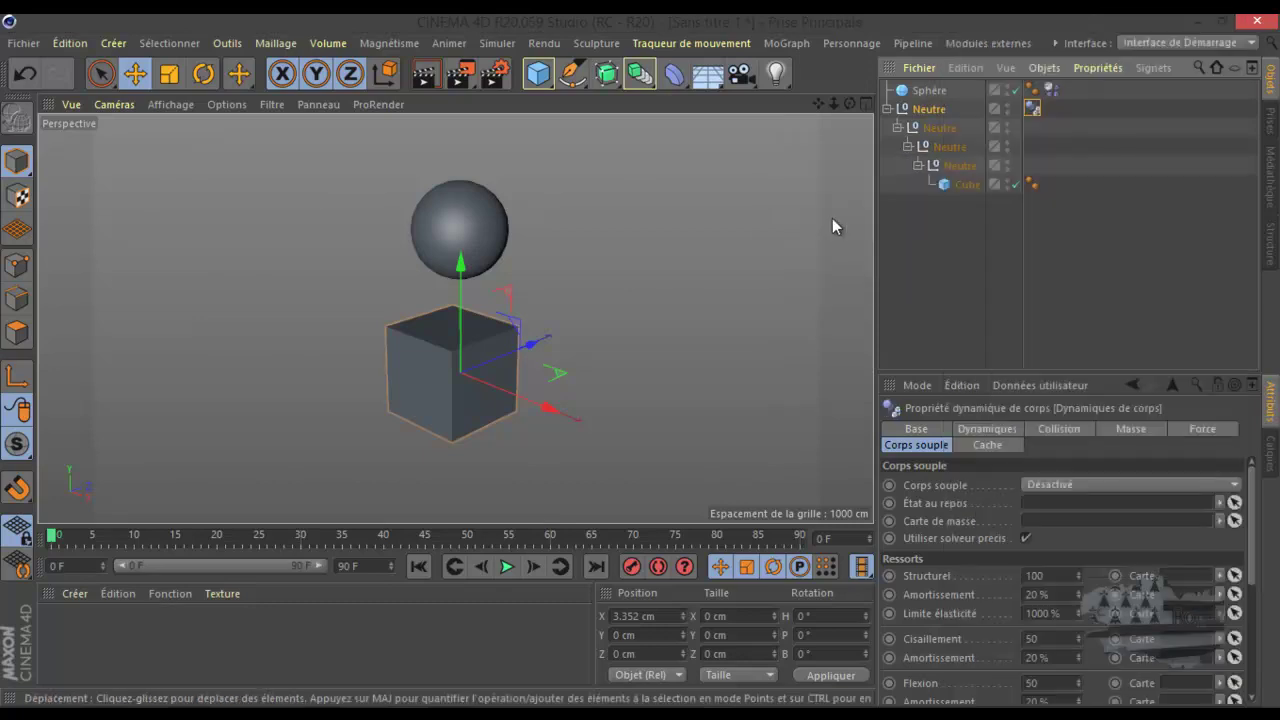
left_click(508, 567)
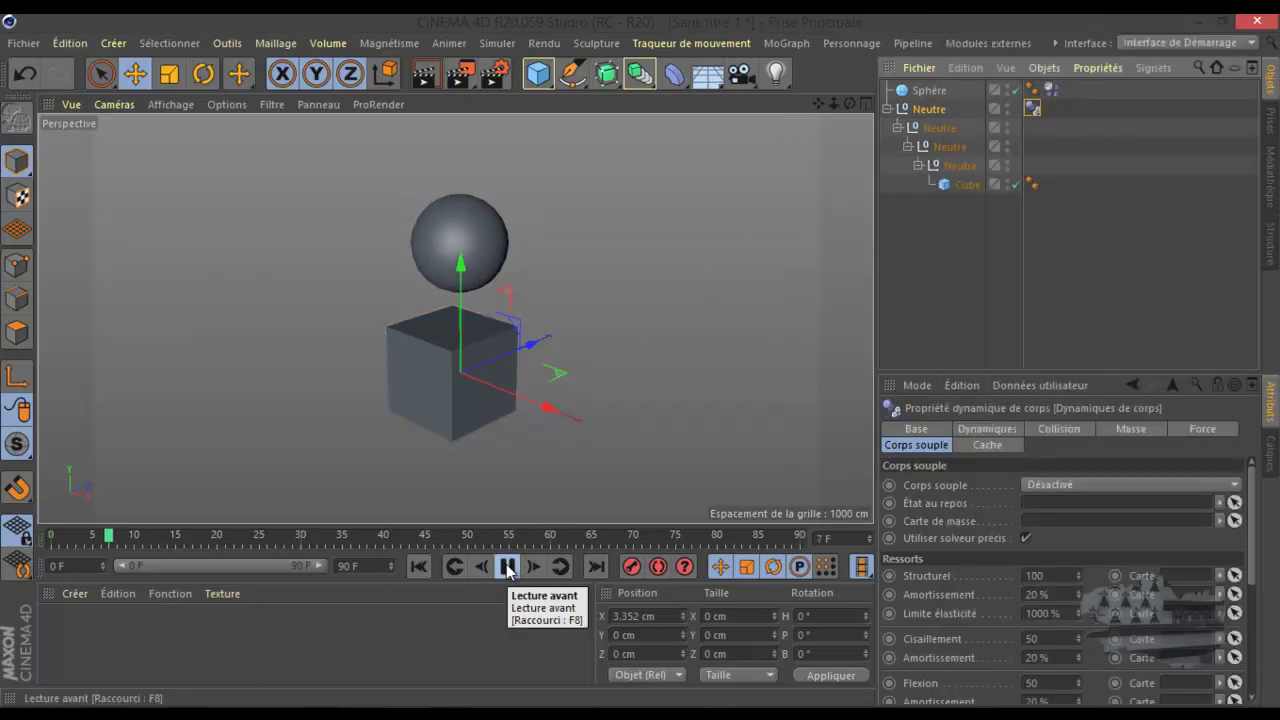
left_click(508, 567)
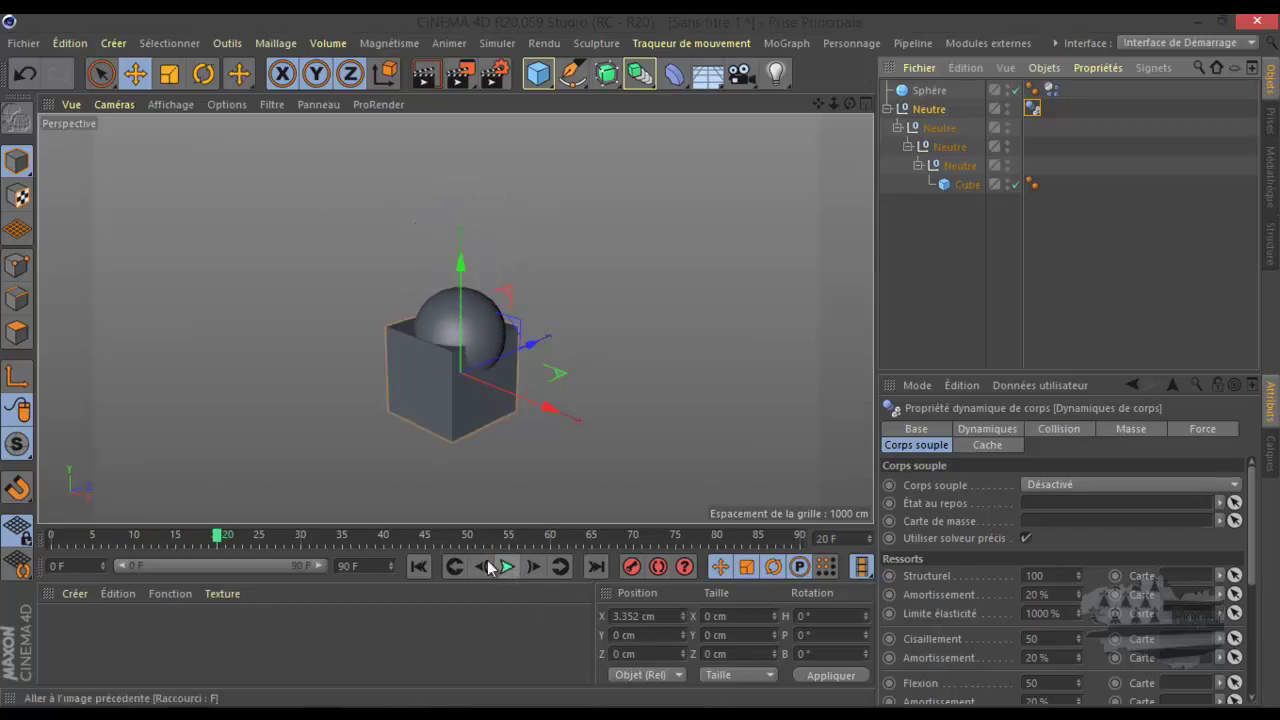
left_click(418, 567)
Move the collision tag onto the Cube and preview the sphere settling on it
left_click_drag(1058, 187, 1052, 185)
left_click(508, 567)
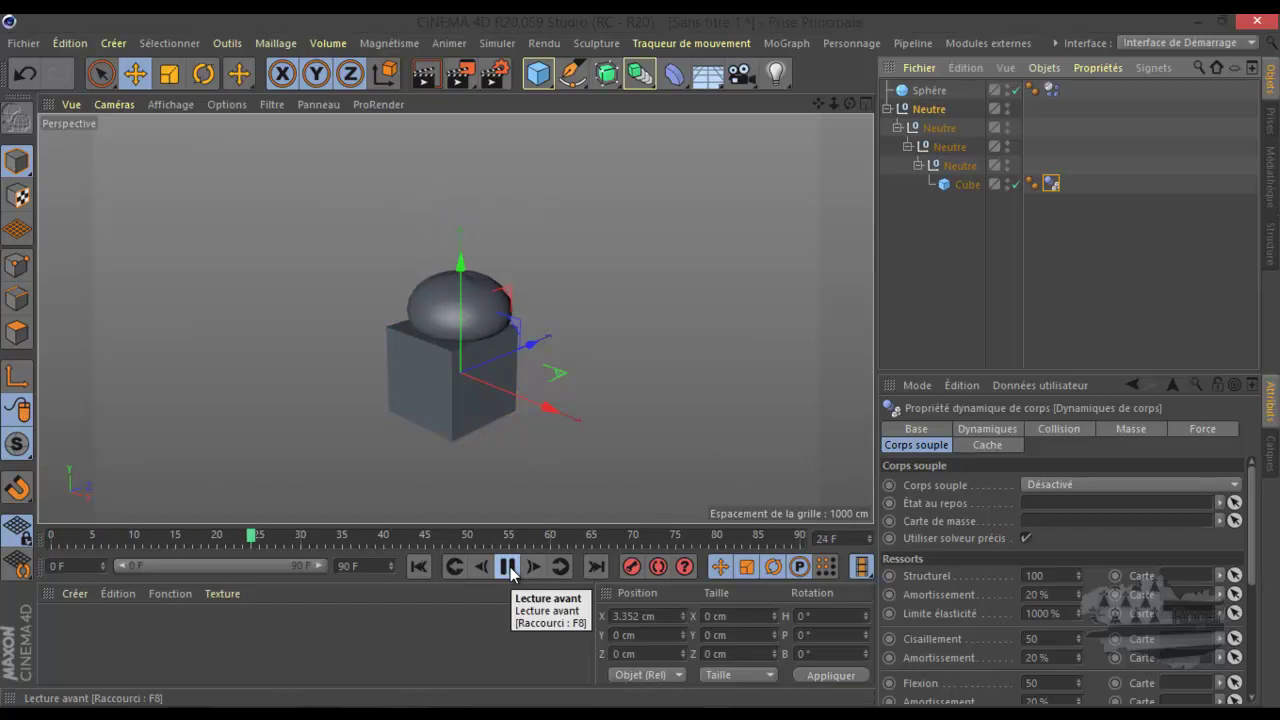
left_click(510, 567)
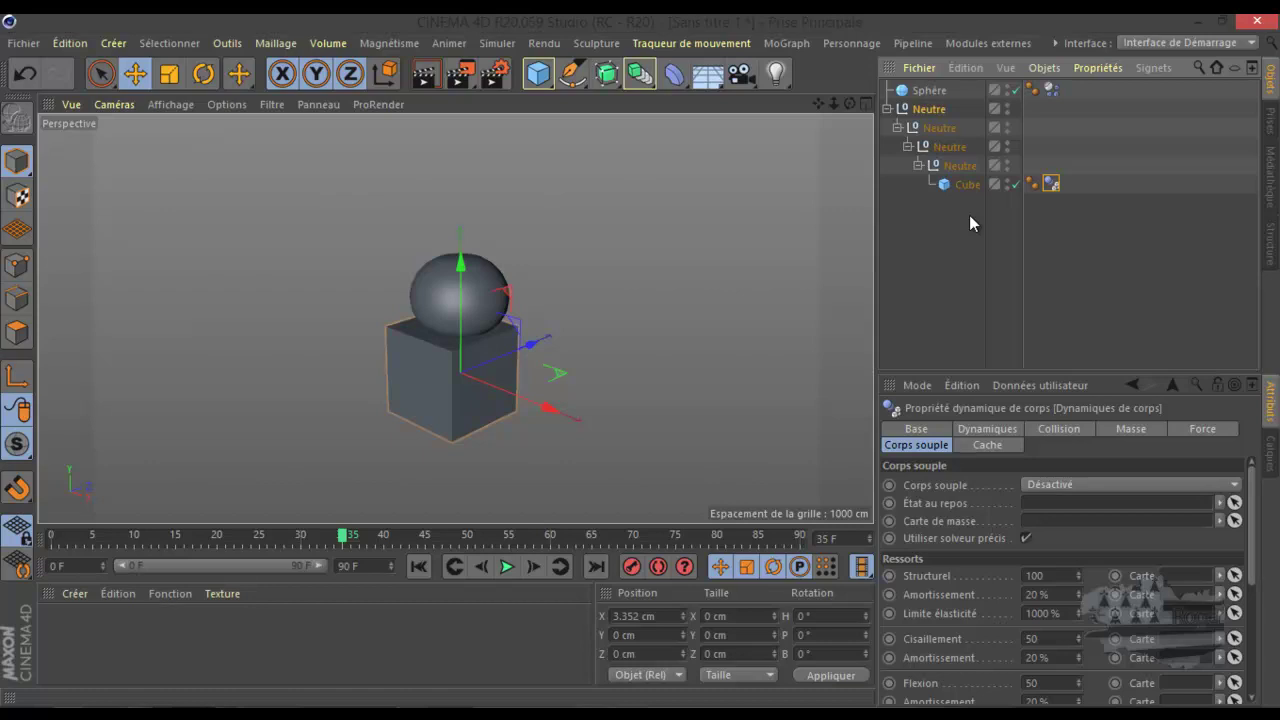
left_click(639, 78)
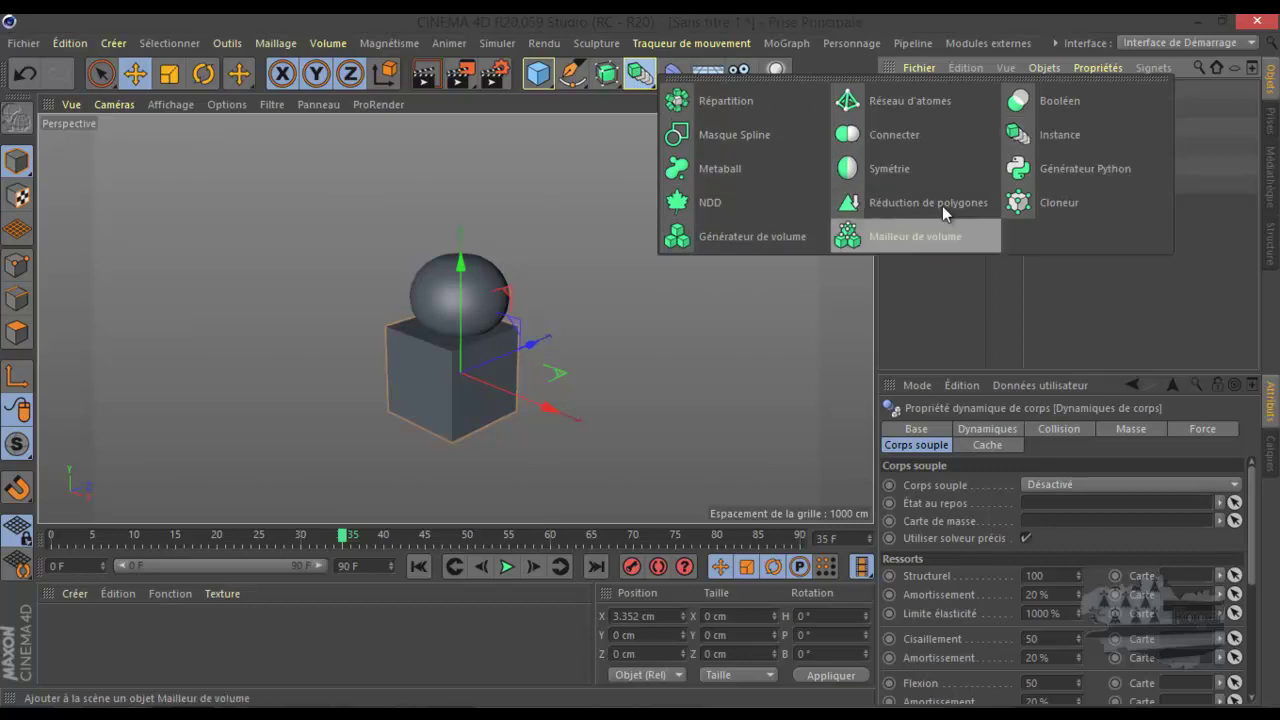
left_click(1025, 32)
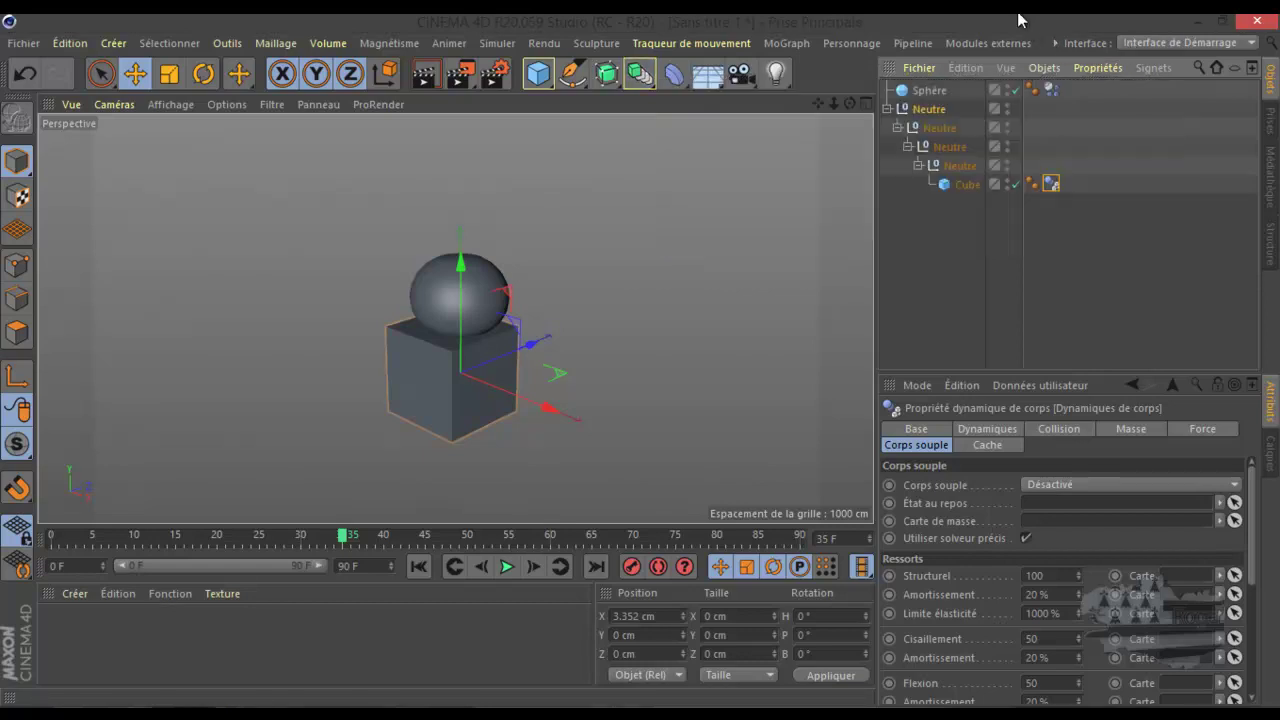